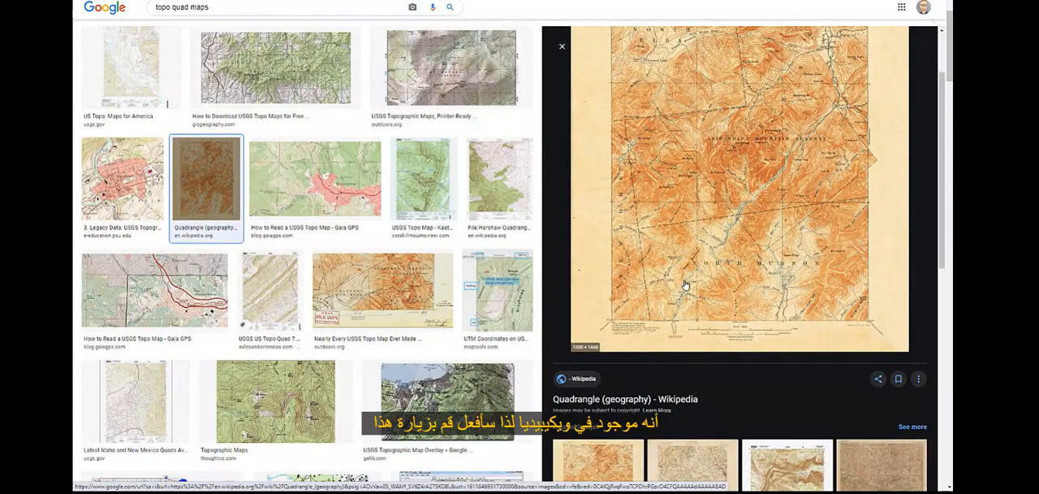
Step: Open the Wikipedia article Quadrangle (geography) and display its Mt. Marcy topographic map image at full size
{"action": "left_click", "coordinate": [675, 399]}
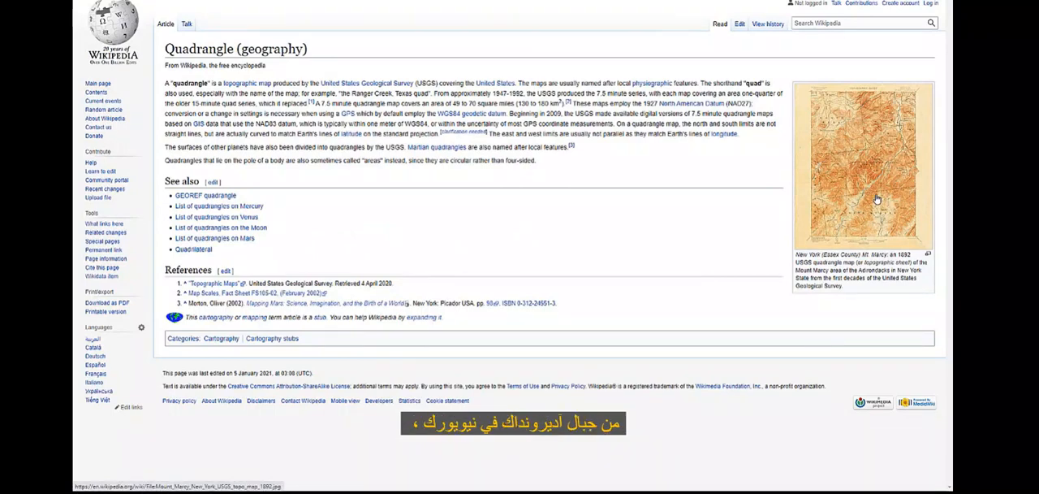
{"action": "left_click", "coordinate": [877, 199]}
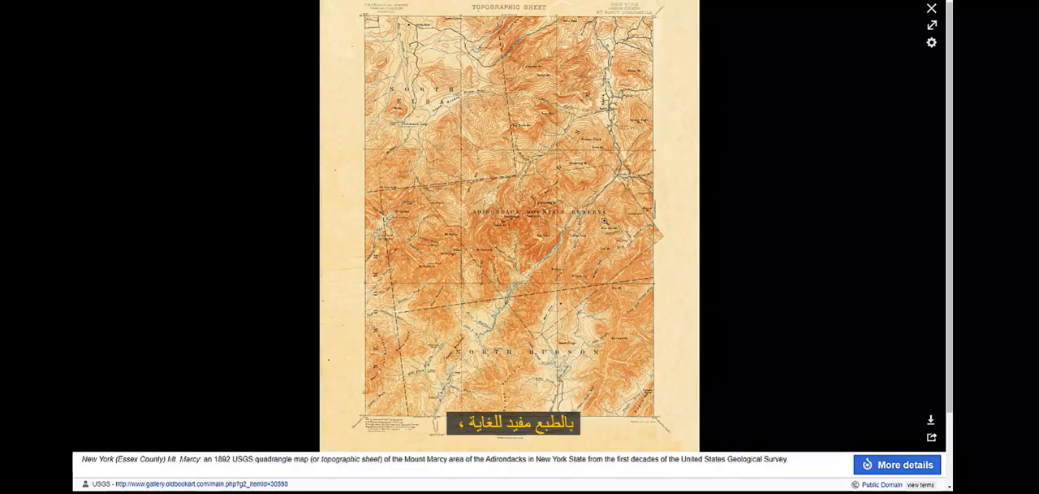
{"action": "left_click", "coordinate": [636, 232]}
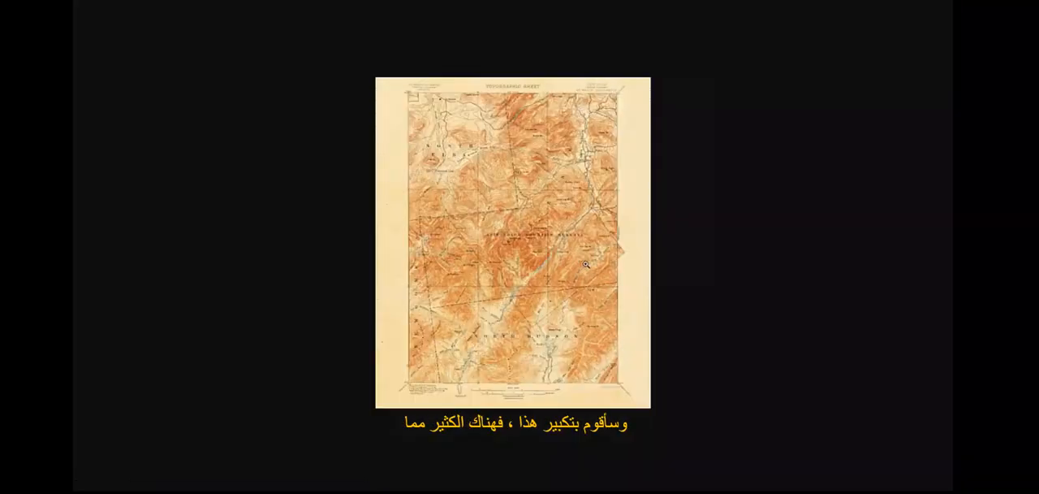
{"action": "left_click", "coordinate": [586, 261]}
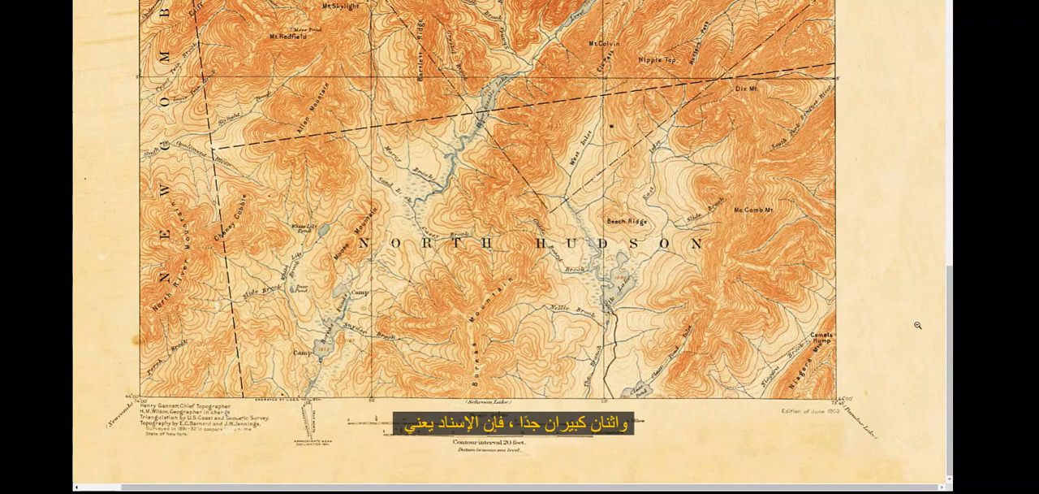
Step: Examine the full-size Mt. Marcy quadrangle sheet, from the notes in its lower margin up to the title
{"action": "scroll", "coordinate": [915, 366], "scroll_direction": "up", "scroll_amount": 1}
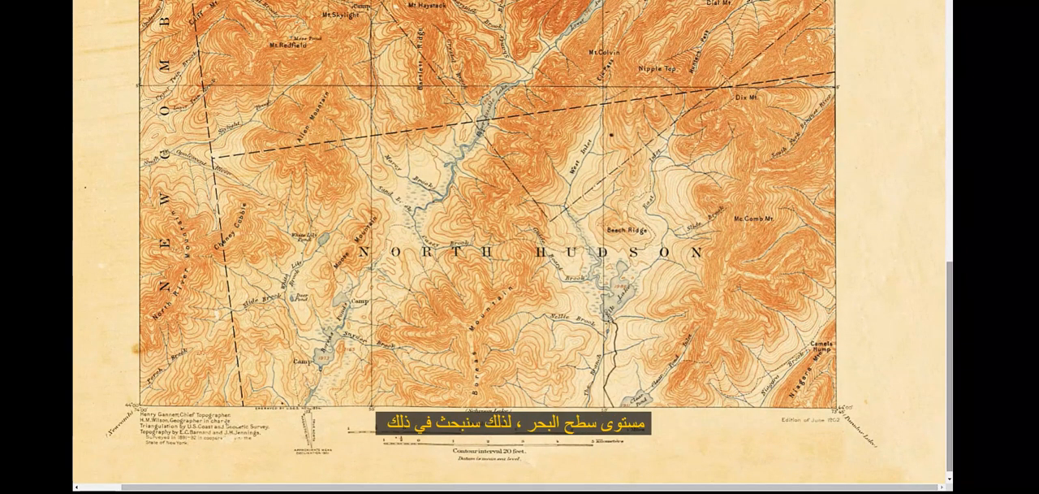
{"action": "scroll", "coordinate": [511, 243], "scroll_direction": "up", "scroll_amount": 5}
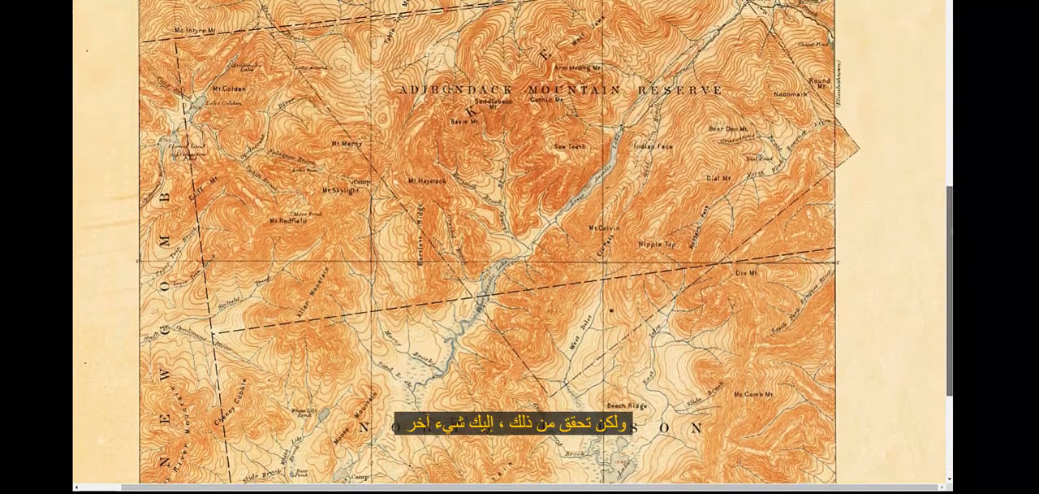
{"action": "scroll", "coordinate": [512, 244], "scroll_direction": "up", "scroll_amount": 1}
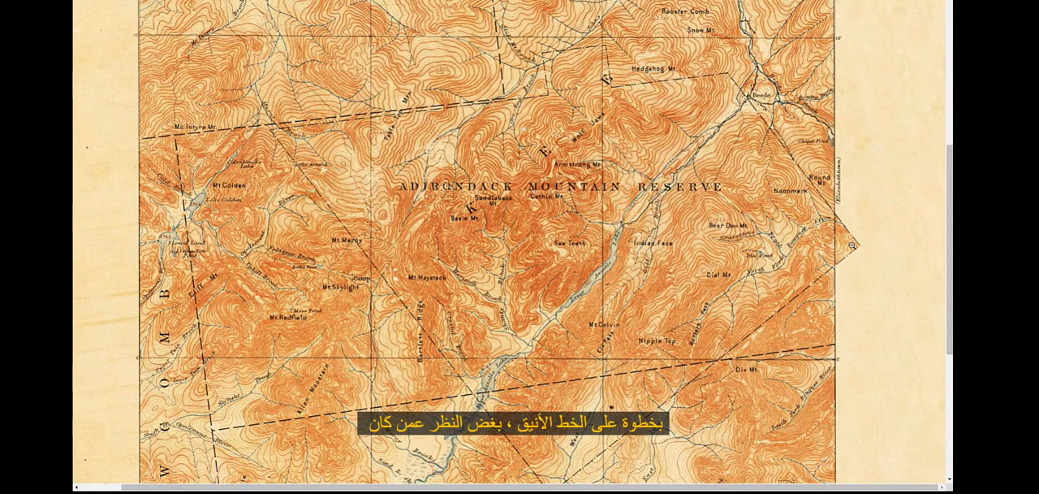
{"action": "scroll", "coordinate": [950, 244], "scroll_direction": "down", "scroll_amount": 4}
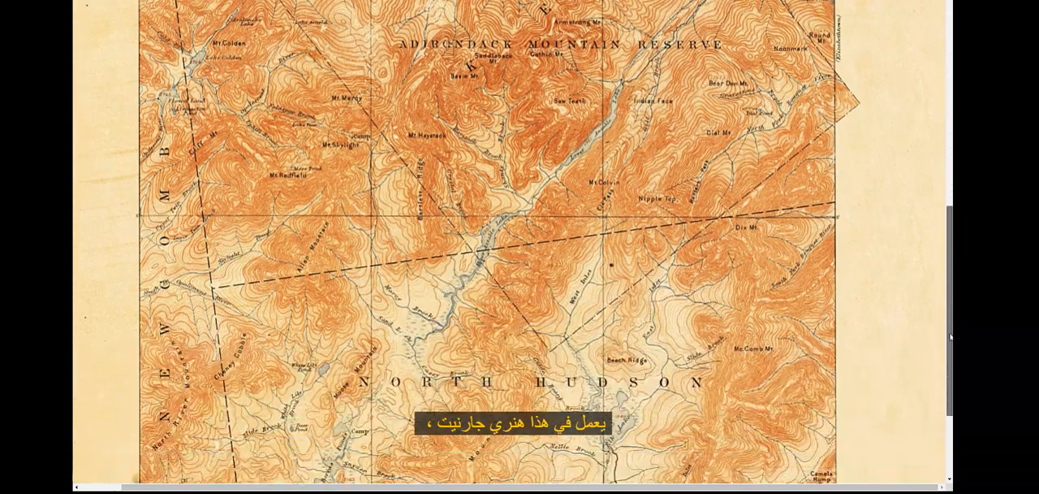
{"action": "scroll", "coordinate": [512, 243], "scroll_direction": "up", "scroll_amount": 4}
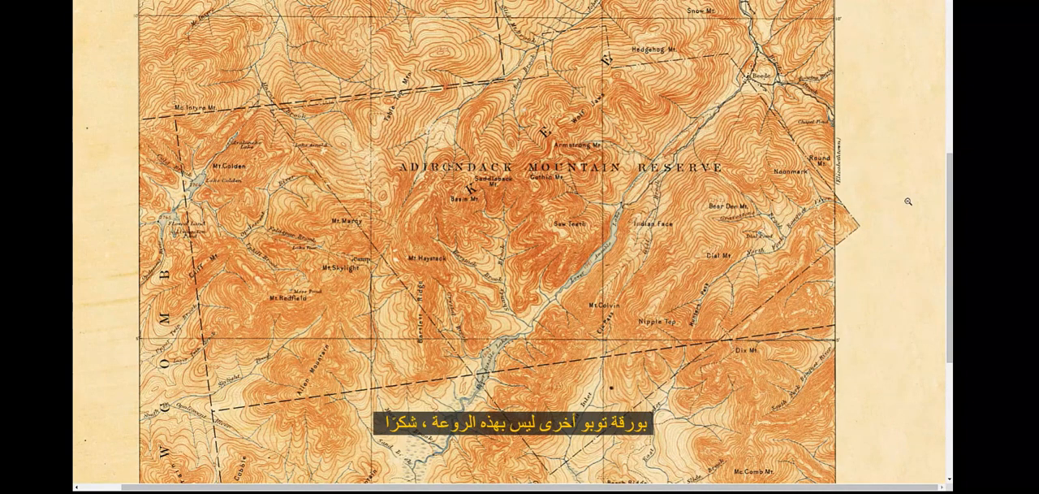
{"action": "left_click_drag", "start_coordinate": [951, 216], "coordinate": [948, 52]}
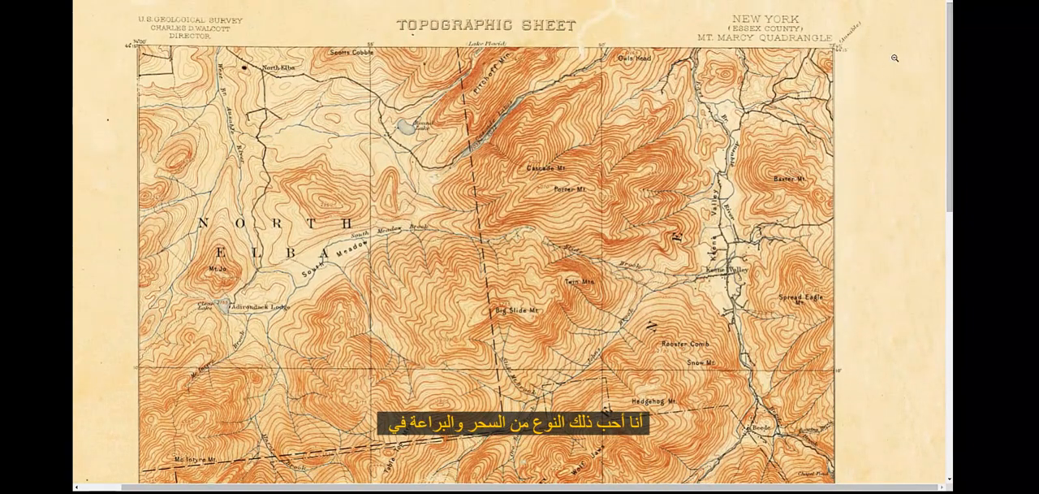
Step: Save the map image as TopoQuad.jpg in the Data folder of TopoMapHillshade
{"action": "right_click", "coordinate": [491, 189]}
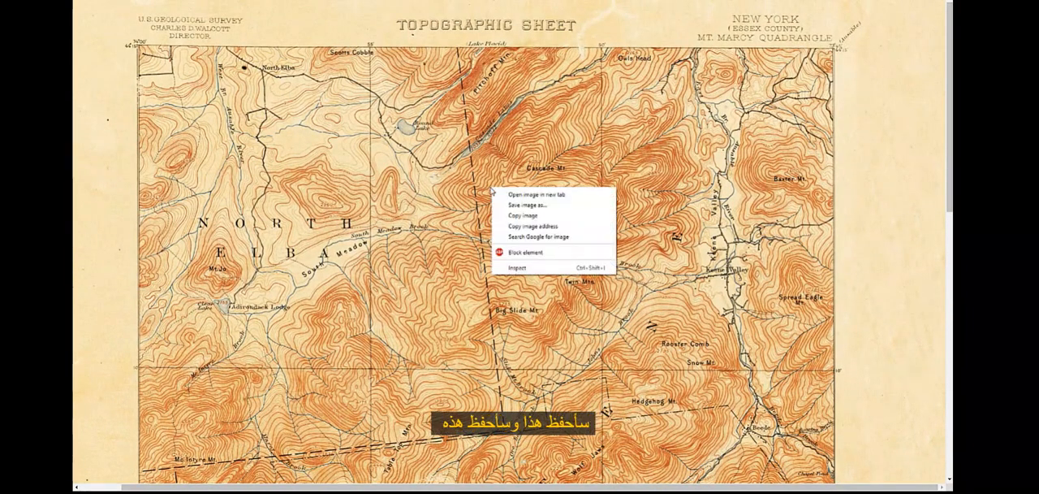
{"action": "left_click", "coordinate": [524, 205]}
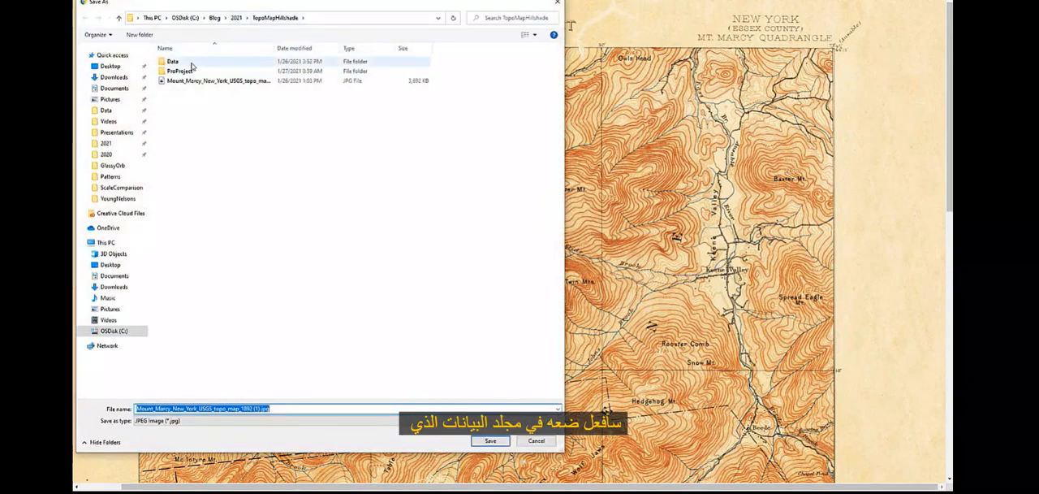
{"action": "double_click", "coordinate": [191, 63]}
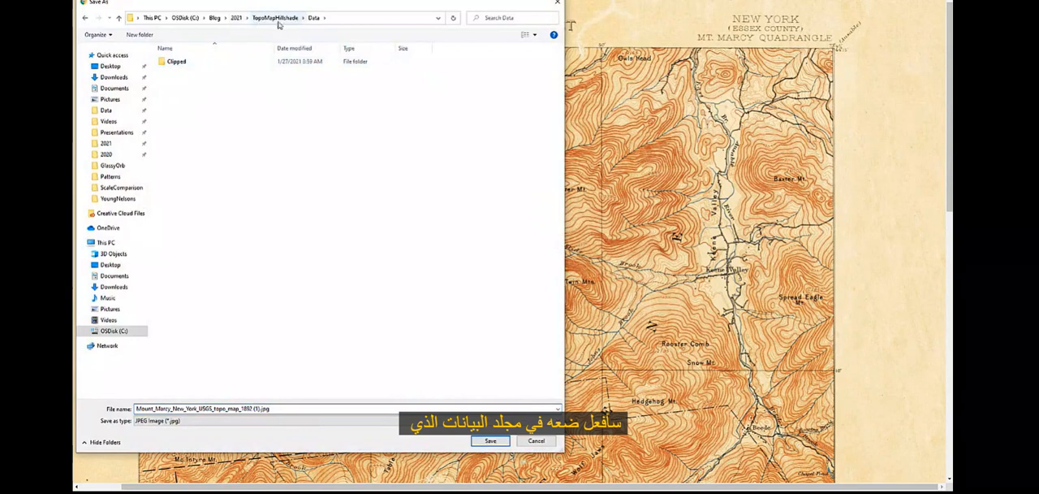
{"action": "left_click", "coordinate": [170, 411]}
{"action": "type", "text": "TopoQuad"}
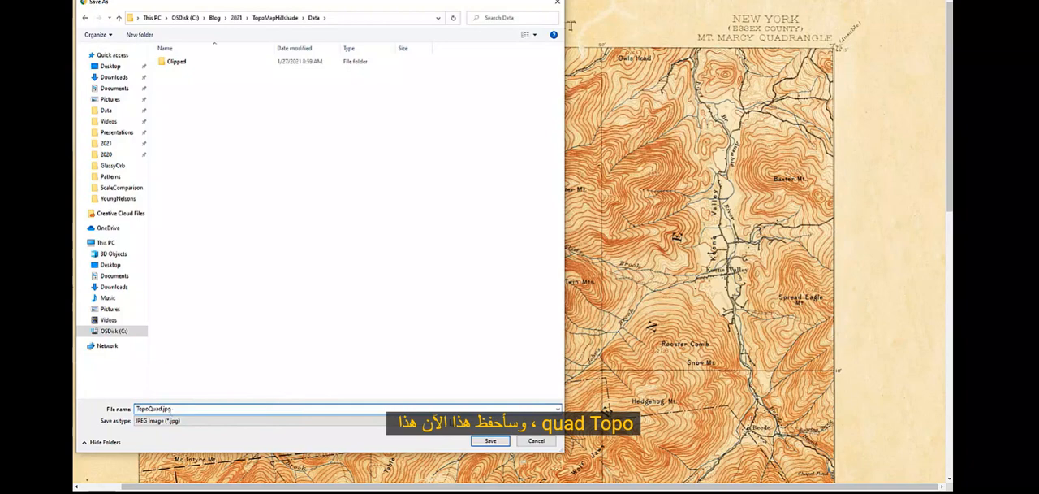
{"action": "left_click", "coordinate": [488, 442]}
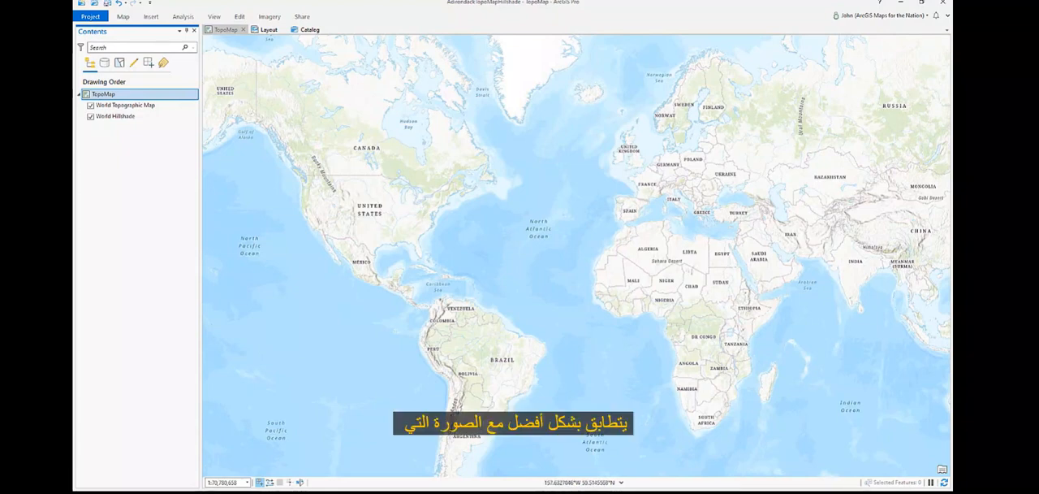
Step: Switch to ArcGIS Pro, add TopoQuad.jpg from the Data folder to the TopoMap map, and turn off its layer
{"action": "left_click_drag", "start_coordinate": [74, 203], "coordinate": [598, 88]}
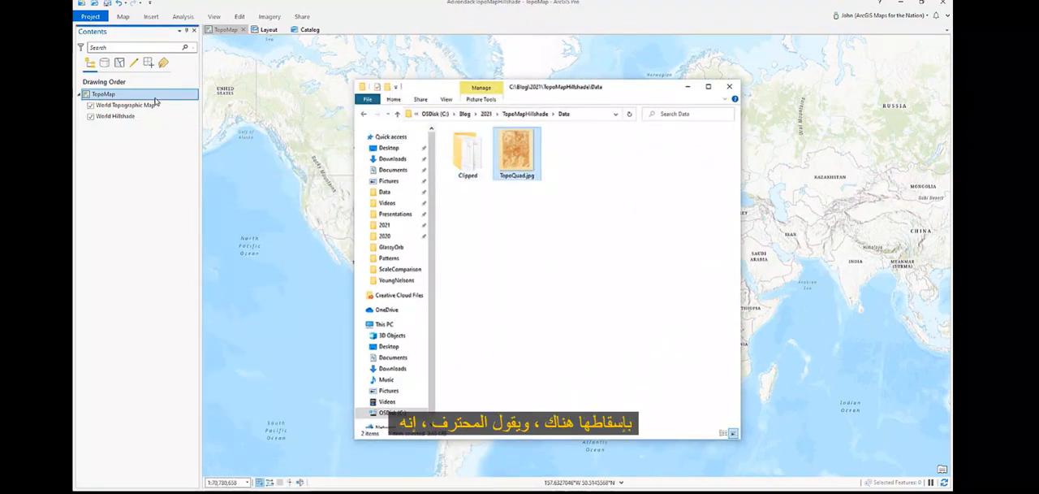
{"action": "left_click_drag", "start_coordinate": [156, 101], "coordinate": [154, 104]}
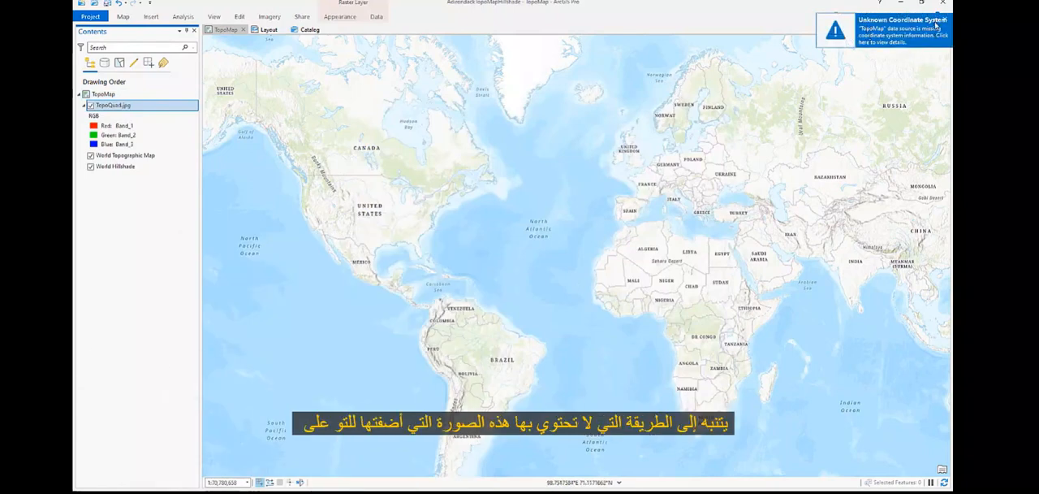
{"action": "left_click", "coordinate": [90, 106]}
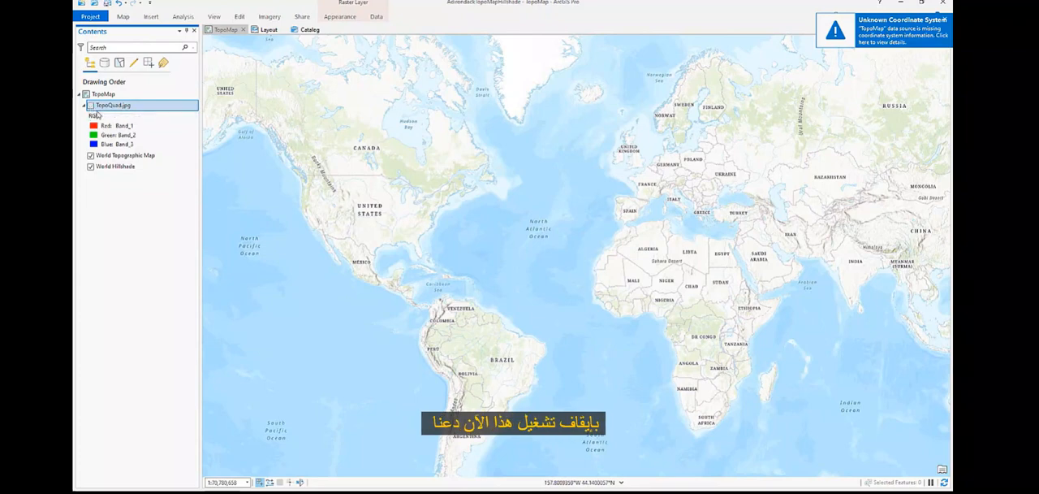
Step: Open the coordinate system settings of the TopoMap map and search the available XY systems for "state plane"
{"action": "left_click", "coordinate": [136, 98]}
{"action": "double_click", "coordinate": [136, 98]}
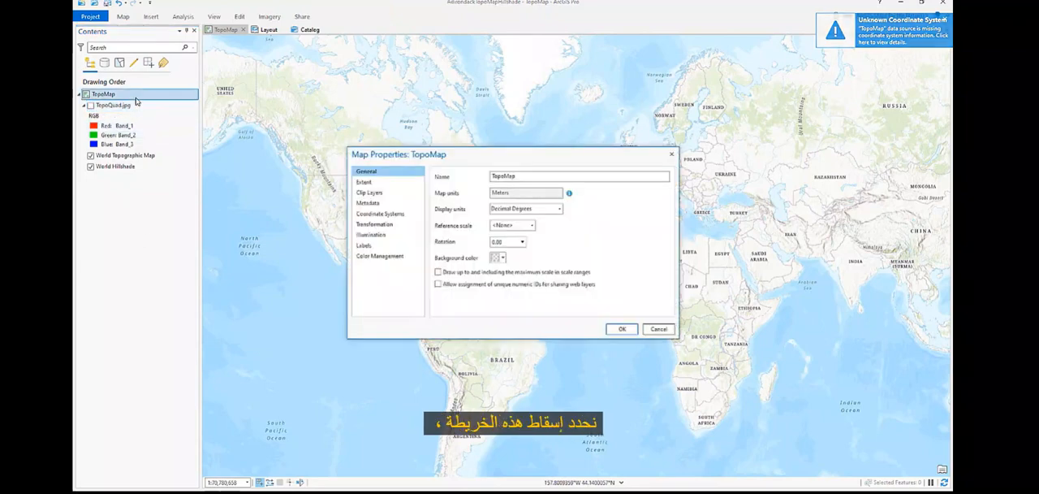
{"action": "left_click", "coordinate": [407, 216]}
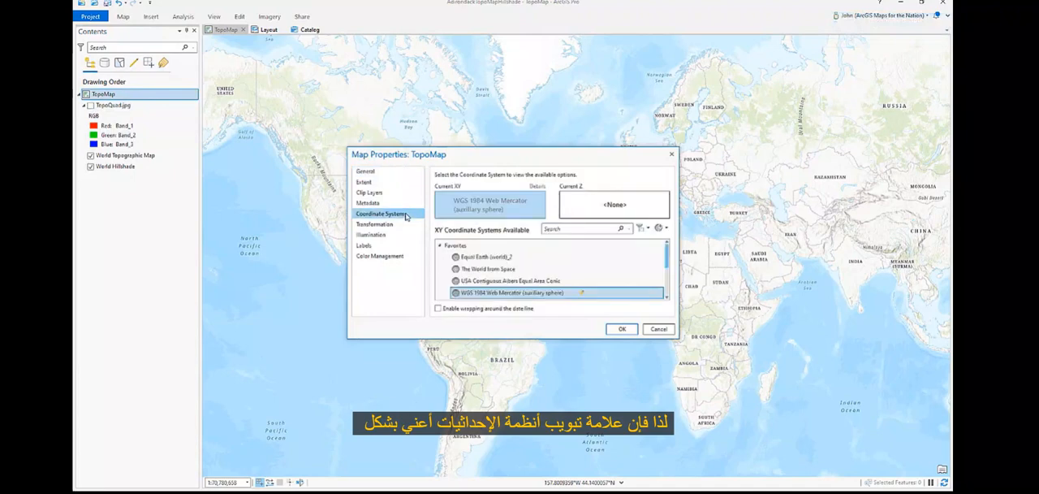
{"action": "left_click", "coordinate": [564, 231]}
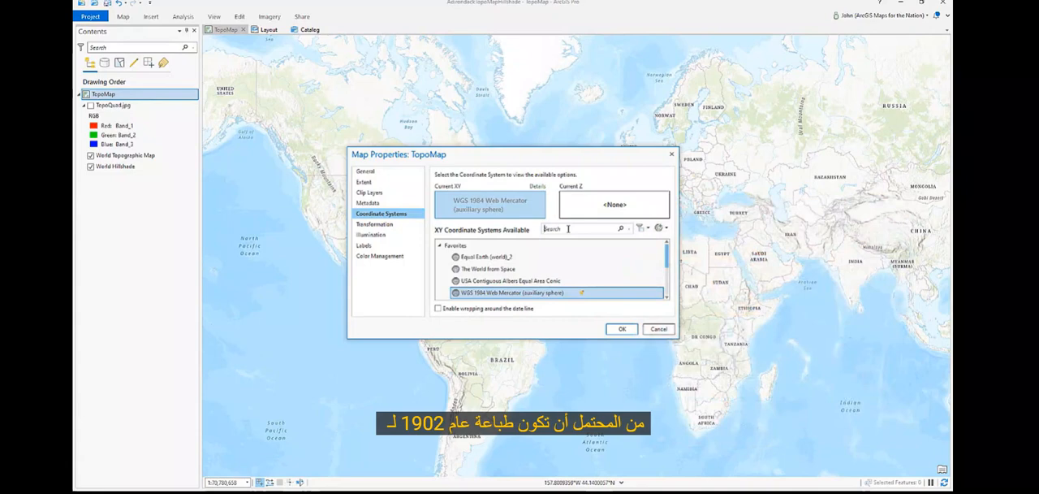
{"action": "left_click", "coordinate": [568, 228]}
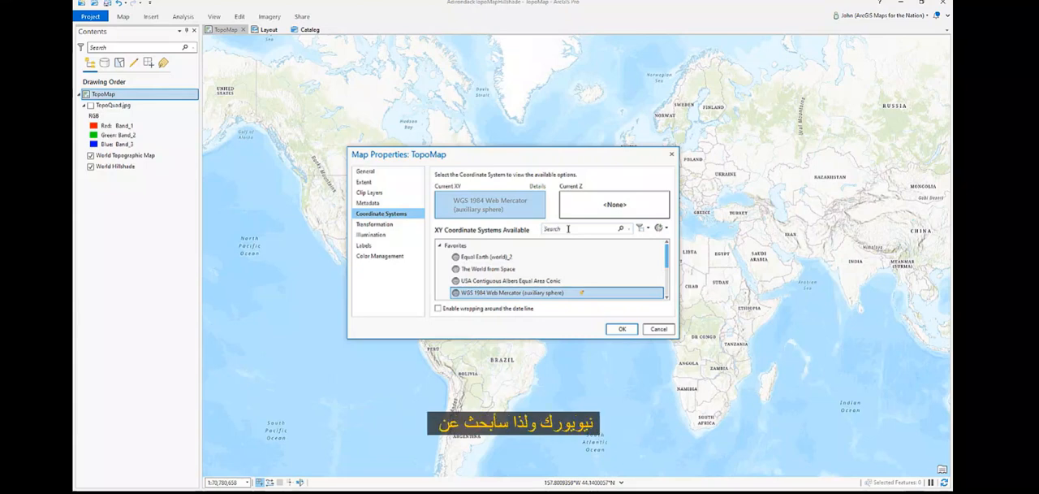
{"action": "type", "text": "ntate"}
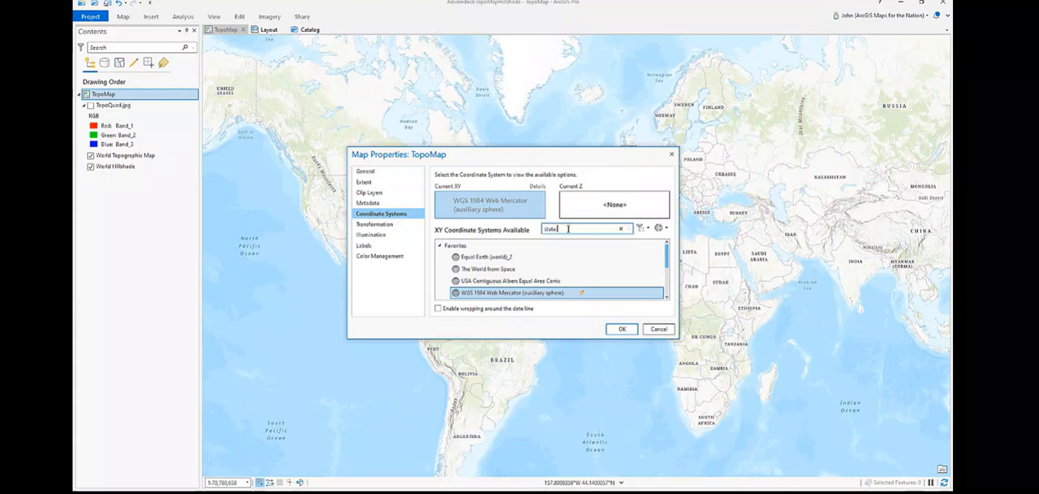
{"action": "type", "text": " plane"}
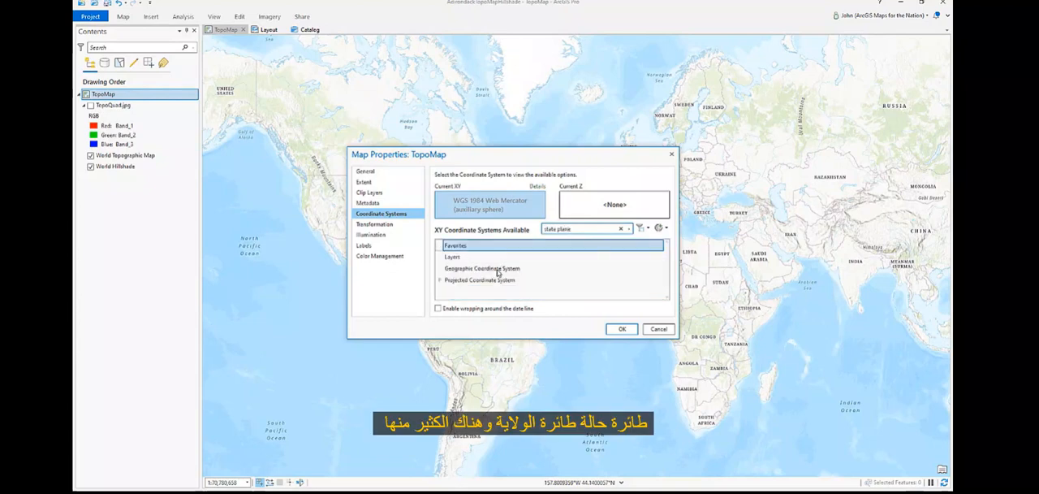
Step: Enlarge the properties dialog and expand the projected State Plane systems down to the NAD 1927 (US Feet) group
{"action": "left_click", "coordinate": [439, 279]}
{"action": "left_click", "coordinate": [479, 279]}
{"action": "left_click_drag", "start_coordinate": [491, 364], "coordinate": [501, 456]}
{"action": "left_click", "coordinate": [447, 290]}
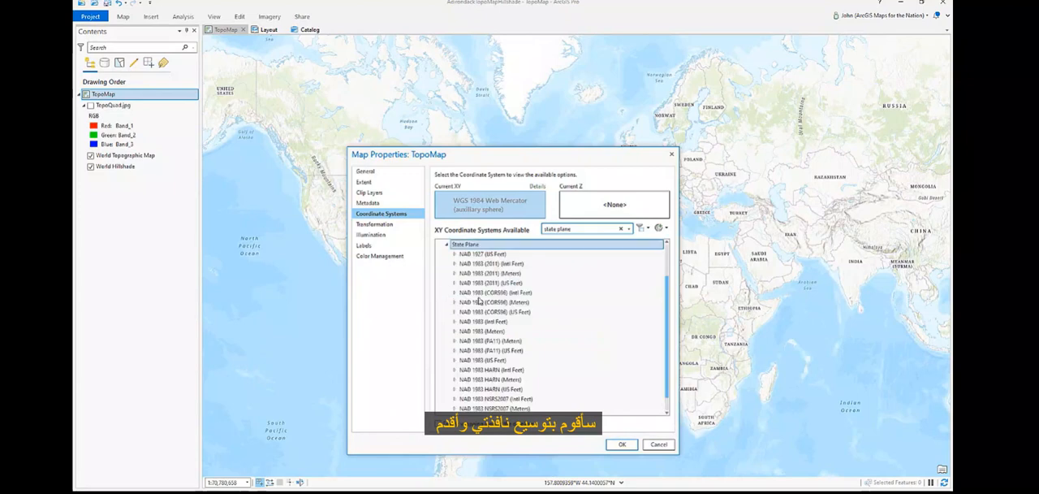
{"action": "left_click_drag", "start_coordinate": [669, 315], "coordinate": [669, 286]}
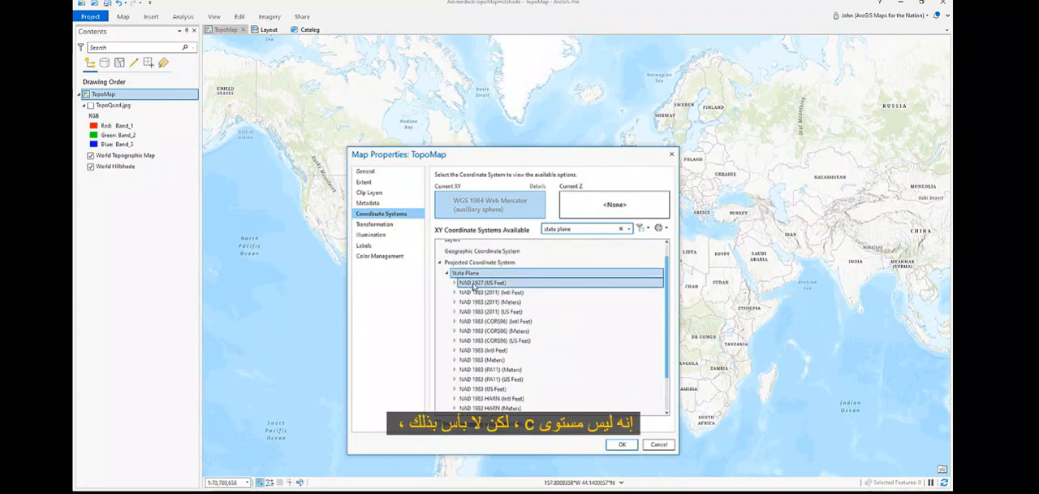
{"action": "left_click", "coordinate": [467, 283]}
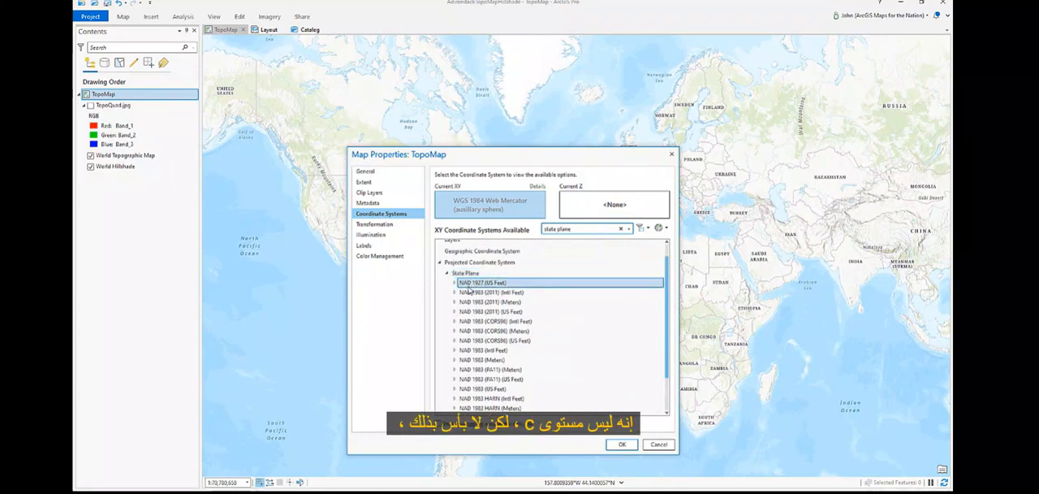
{"action": "left_click", "coordinate": [455, 283]}
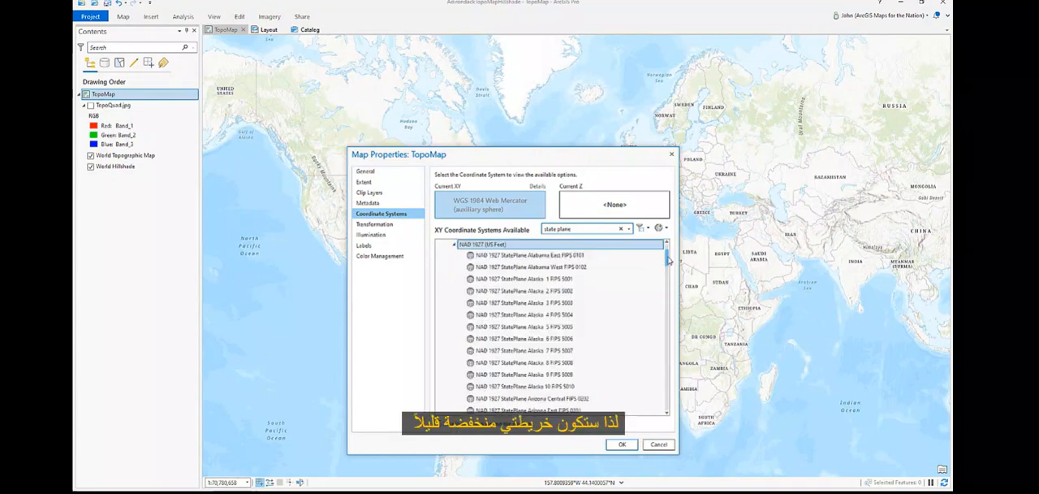
Step: Set the map's coordinate system to NAD 1927 StatePlane New York East FIPS 3101 and apply it
{"action": "left_click_drag", "start_coordinate": [667, 260], "coordinate": [672, 348]}
{"action": "left_click", "coordinate": [565, 294]}
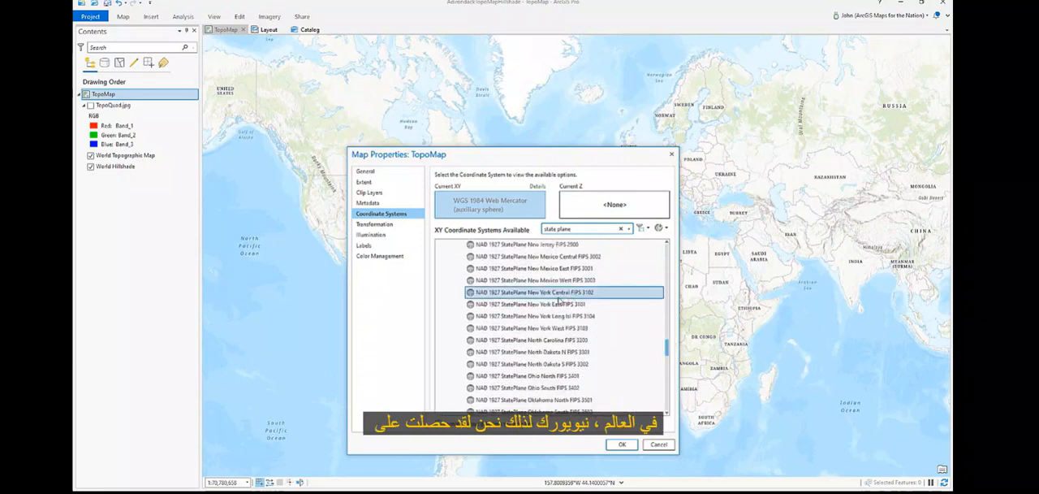
{"action": "left_click", "coordinate": [556, 304]}
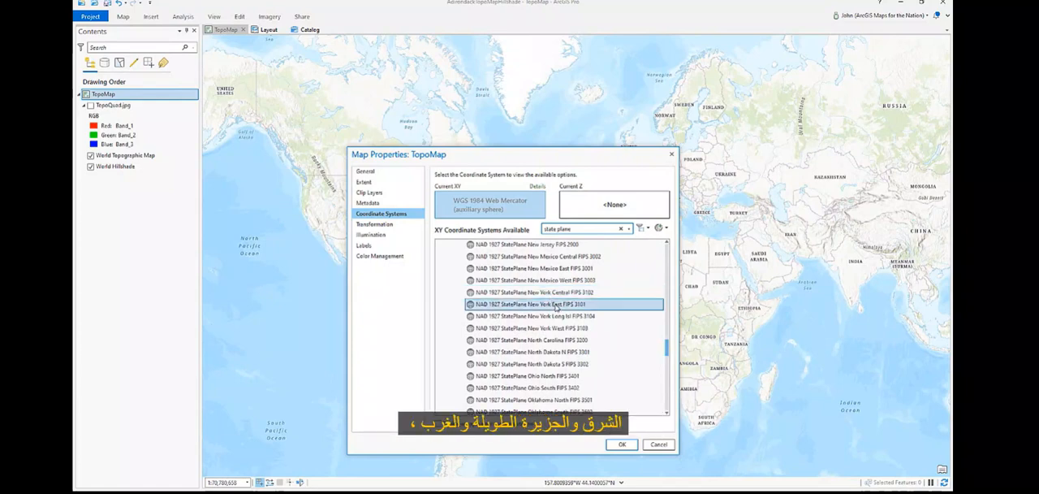
{"action": "left_click", "coordinate": [561, 315]}
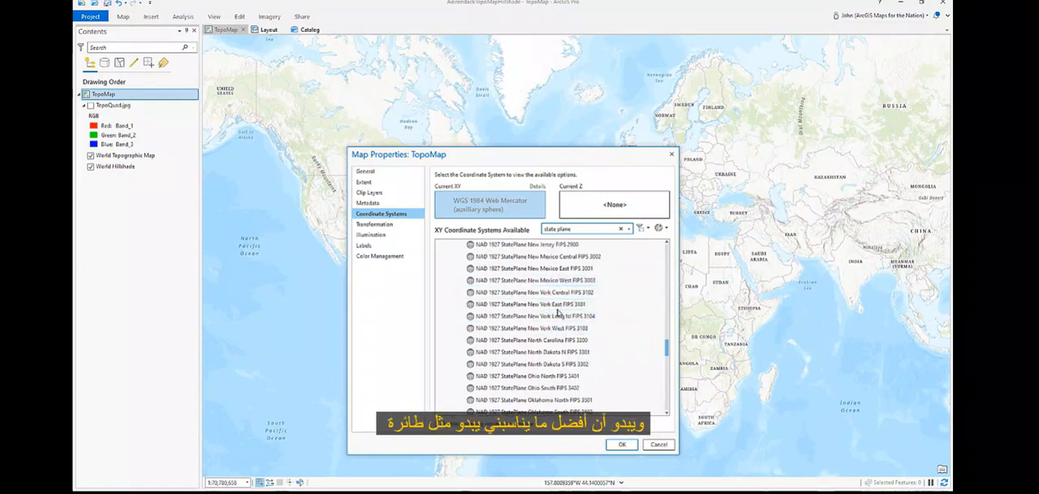
{"action": "left_click", "coordinate": [555, 305]}
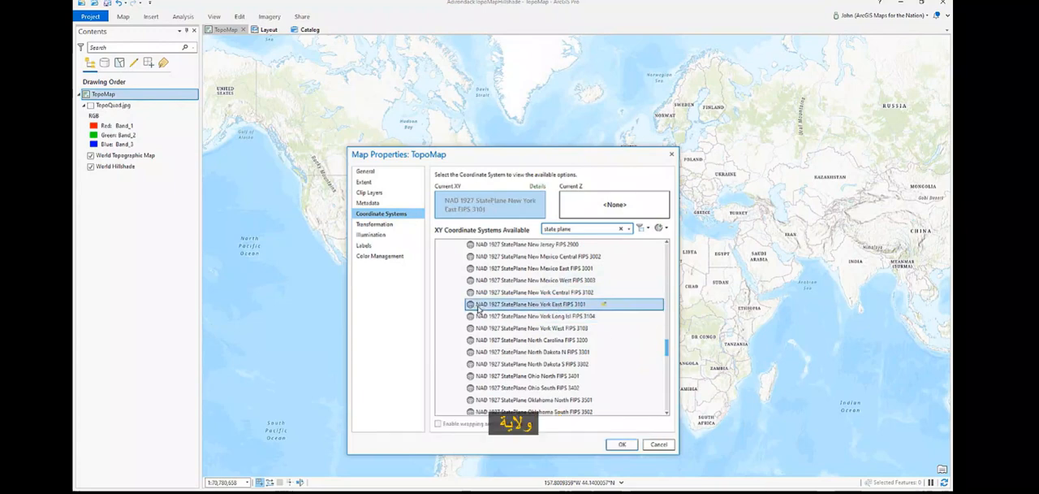
{"action": "left_click", "coordinate": [622, 445]}
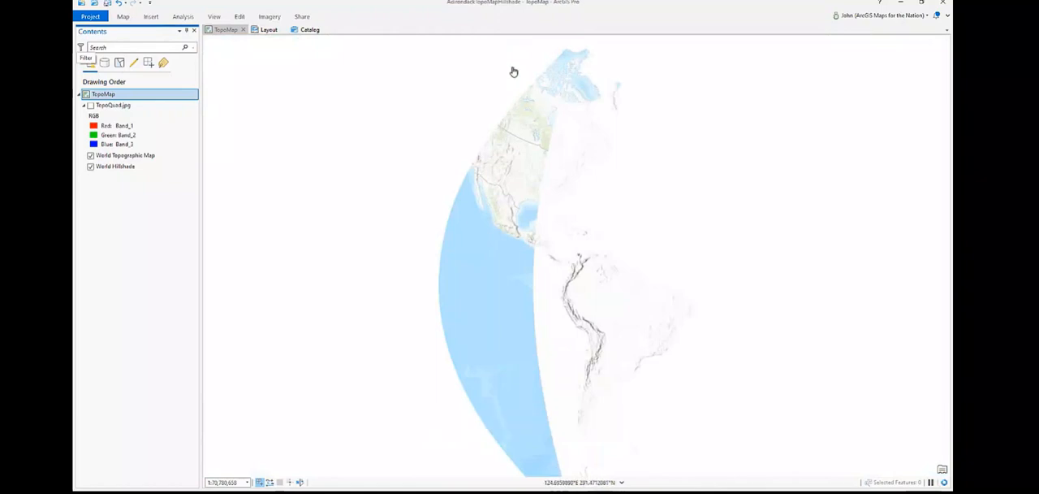
Step: Turn the TopoQuad.jpg layer back on and select it for the Adirondacks area of the map
{"action": "scroll", "coordinate": [571, 167], "scroll_direction": "up", "scroll_amount": 3}
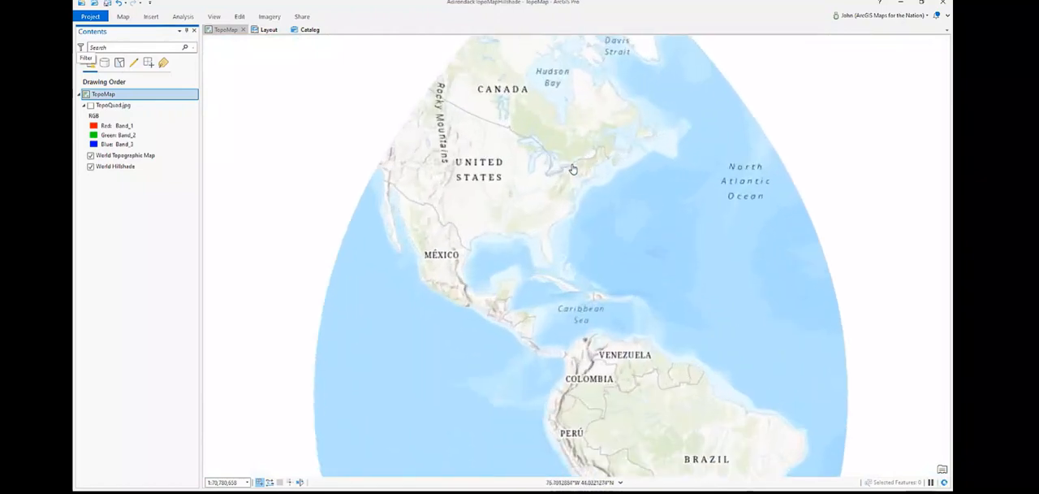
{"action": "scroll", "coordinate": [572, 169], "scroll_direction": "up", "scroll_amount": 4}
{"action": "left_click_drag", "start_coordinate": [713, 194], "coordinate": [501, 215]}
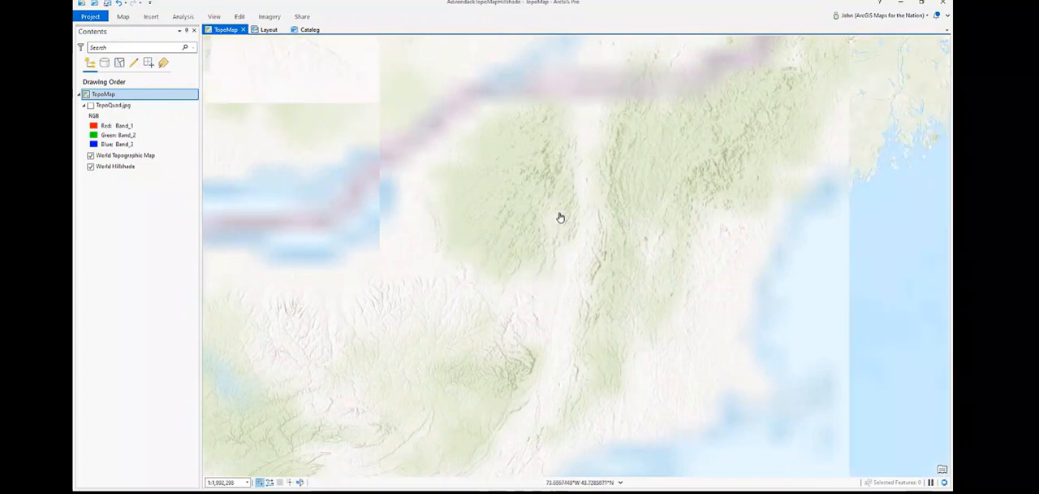
{"action": "scroll", "coordinate": [568, 212], "scroll_direction": "up", "scroll_amount": 2}
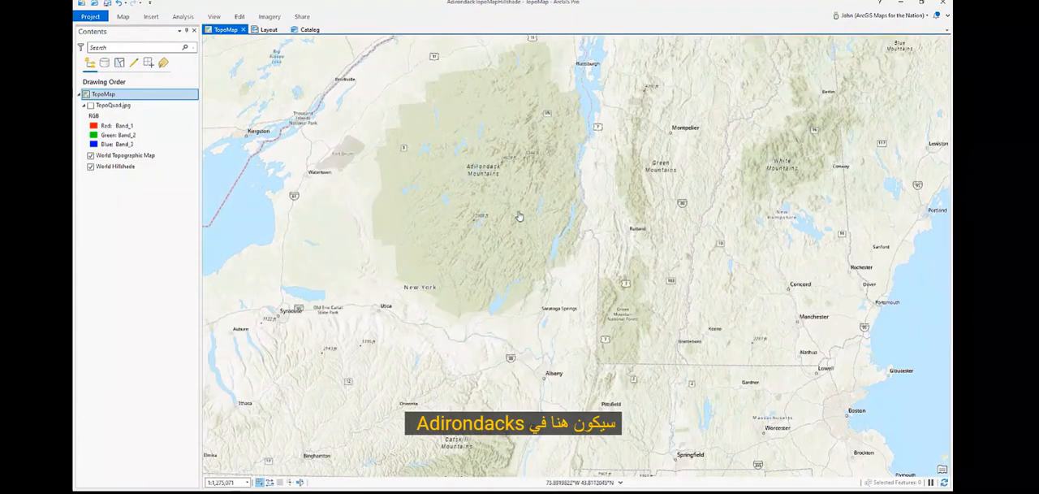
{"action": "left_click", "coordinate": [91, 105]}
{"action": "left_click", "coordinate": [153, 106]}
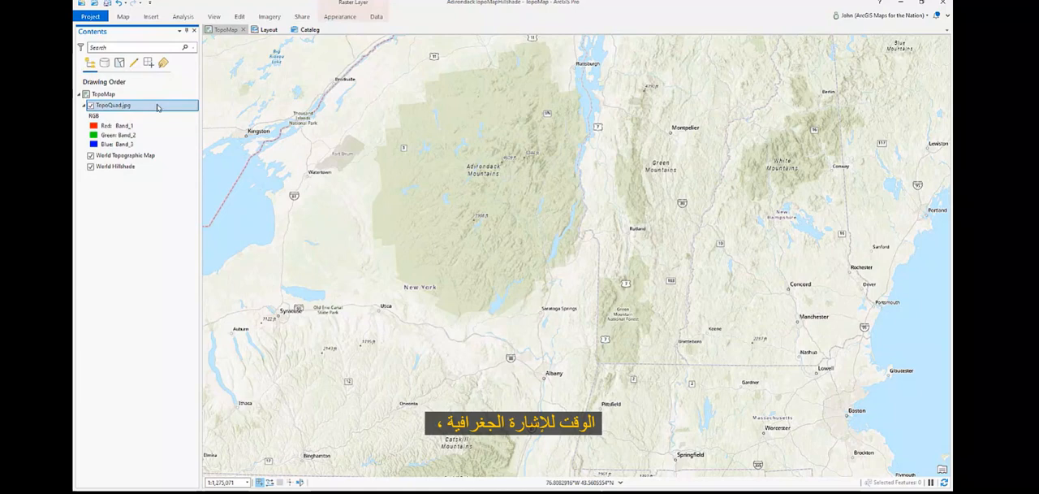
Step: Start georeferencing the TopoQuad.jpg raster and activate the Add Control Points tool
{"action": "left_click", "coordinate": [271, 17]}
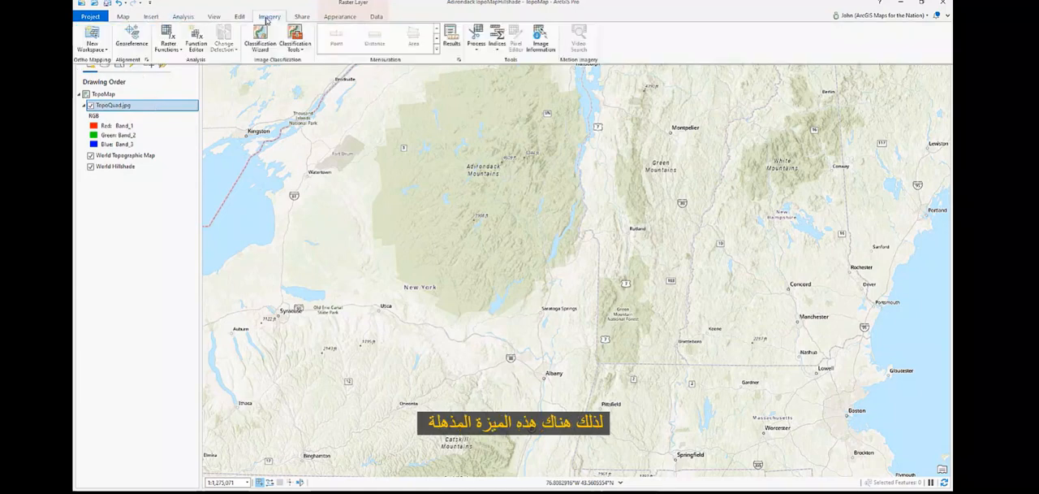
{"action": "left_click", "coordinate": [132, 42]}
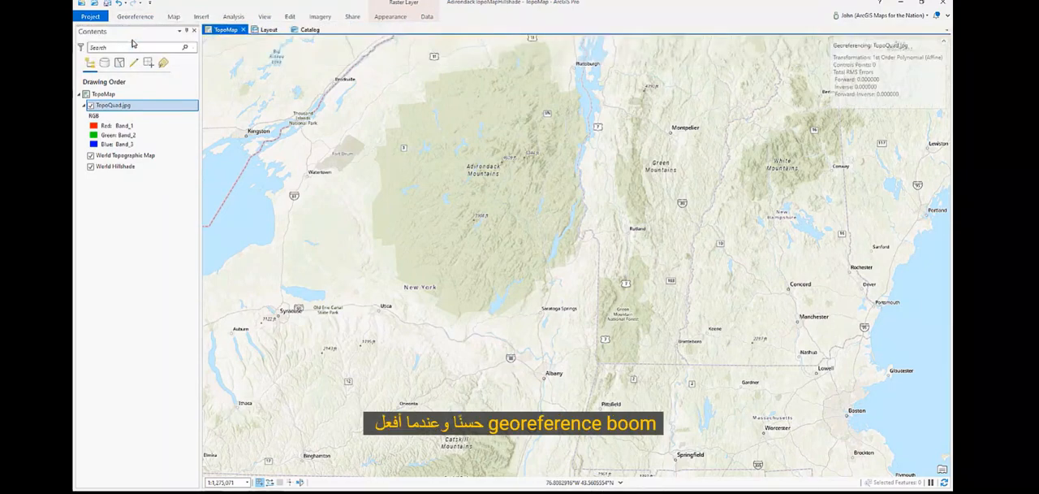
{"action": "left_click", "coordinate": [134, 17]}
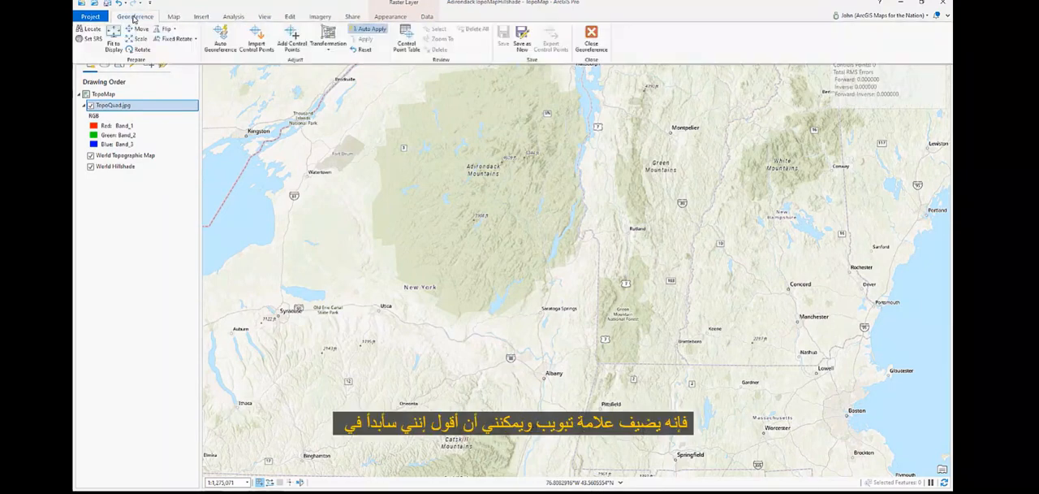
{"action": "left_click", "coordinate": [294, 39]}
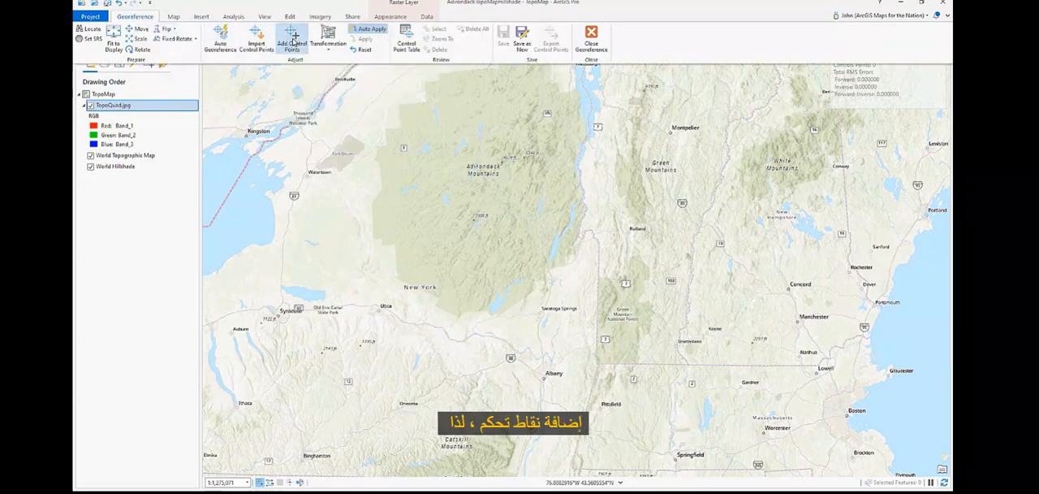
Step: Place the first control point's source on the scanned quad's northwest corner, labelled 74°00' and 44°15'
{"action": "left_click", "coordinate": [144, 297]}
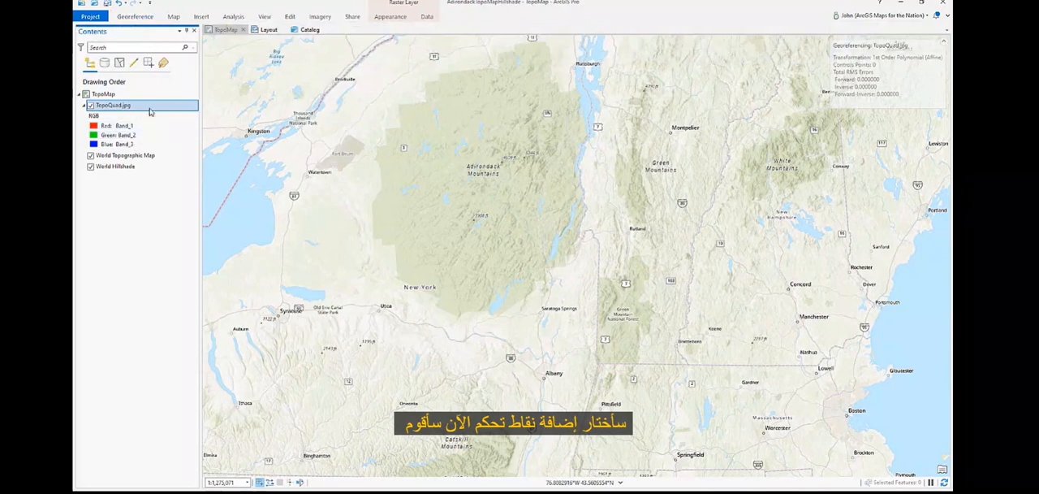
{"action": "right_click", "coordinate": [149, 111]}
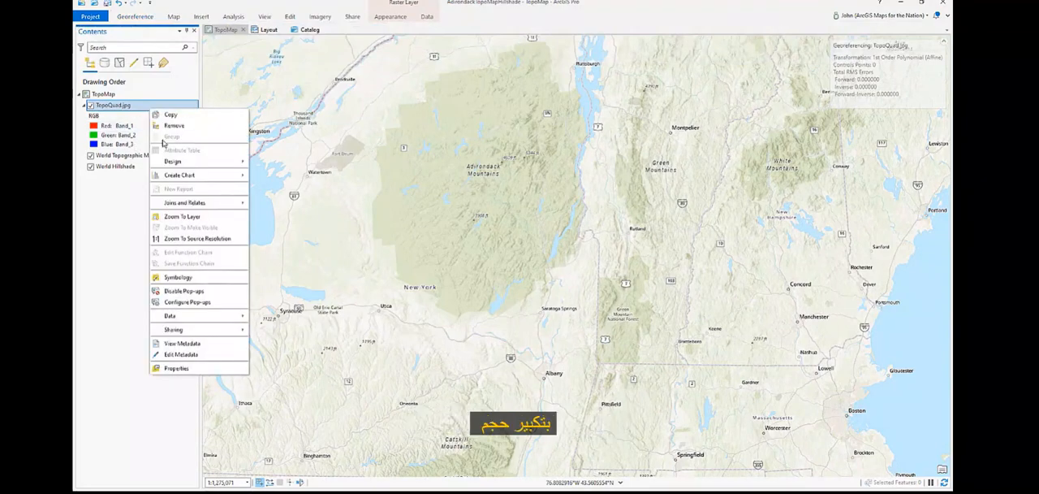
{"action": "left_click", "coordinate": [182, 217]}
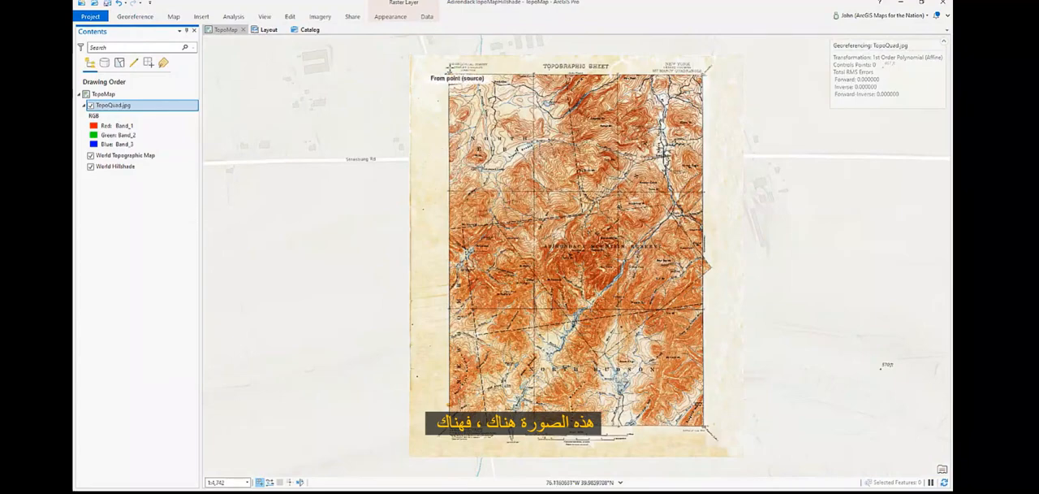
{"action": "scroll", "coordinate": [459, 67], "scroll_direction": "up", "scroll_amount": 10}
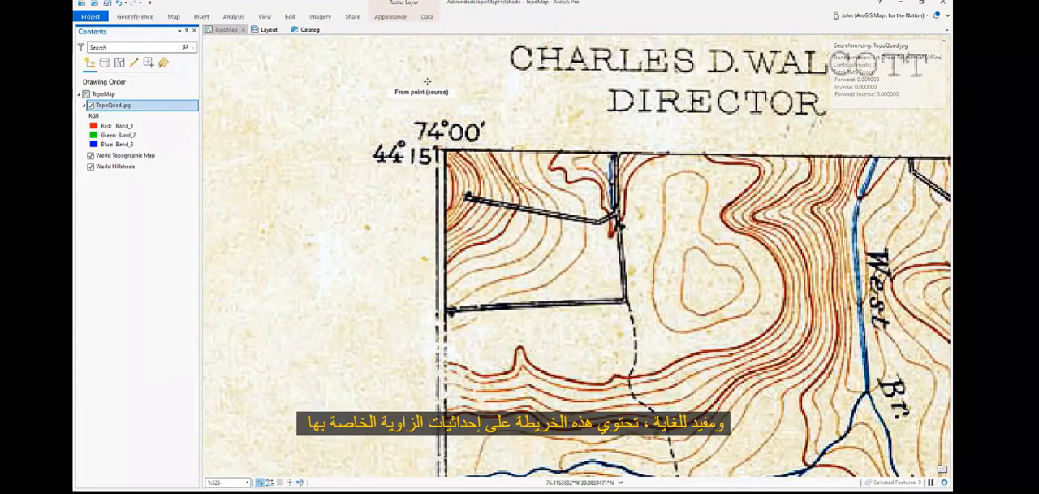
{"action": "scroll", "coordinate": [427, 81], "scroll_direction": "down", "scroll_amount": 4}
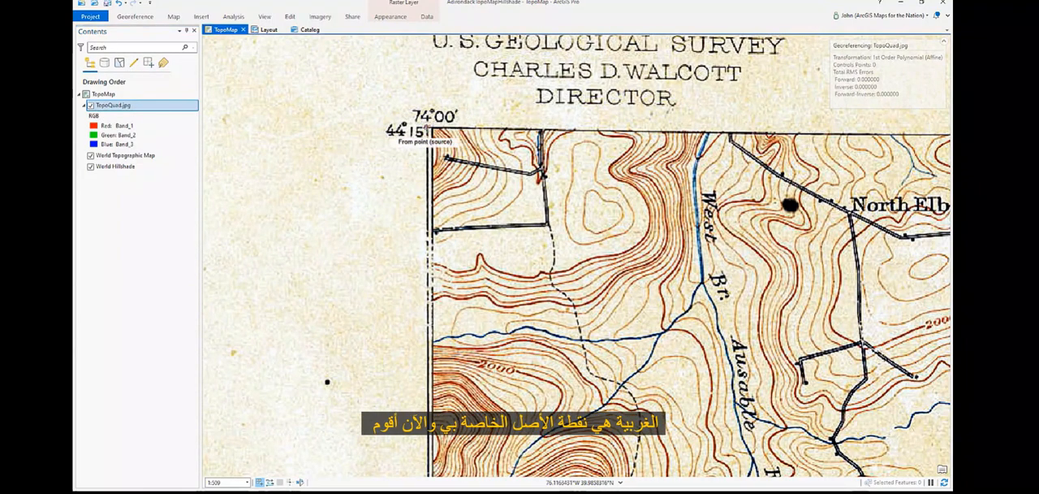
{"action": "left_click", "coordinate": [428, 130]}
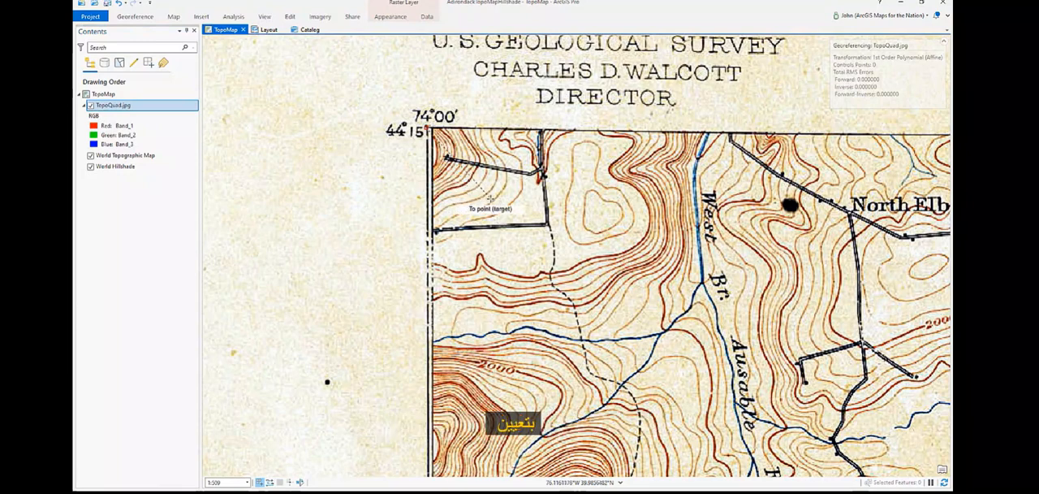
Step: Set the map's coordinate display to Degrees Minutes Seconds
{"action": "scroll", "coordinate": [496, 199], "scroll_direction": "down", "scroll_amount": 2}
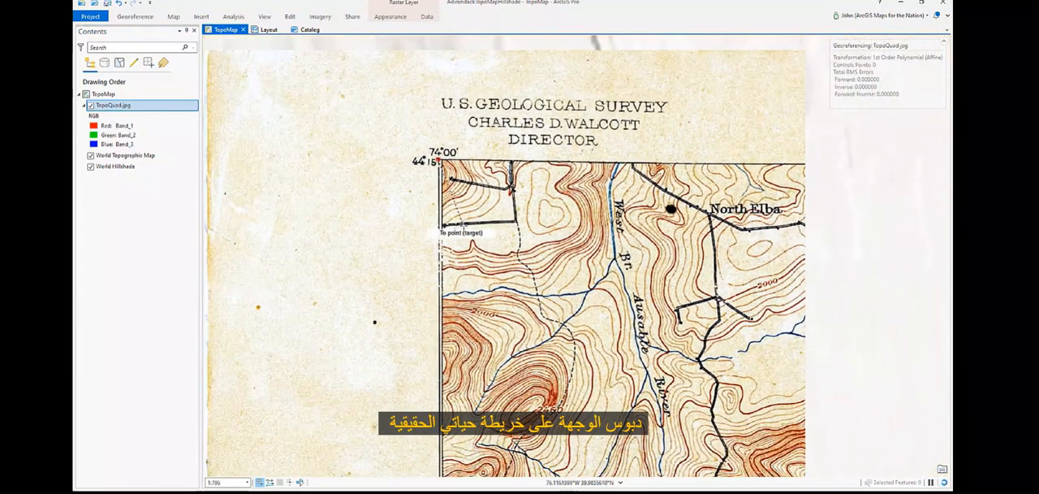
{"action": "scroll", "coordinate": [438, 227], "scroll_direction": "down", "scroll_amount": 10}
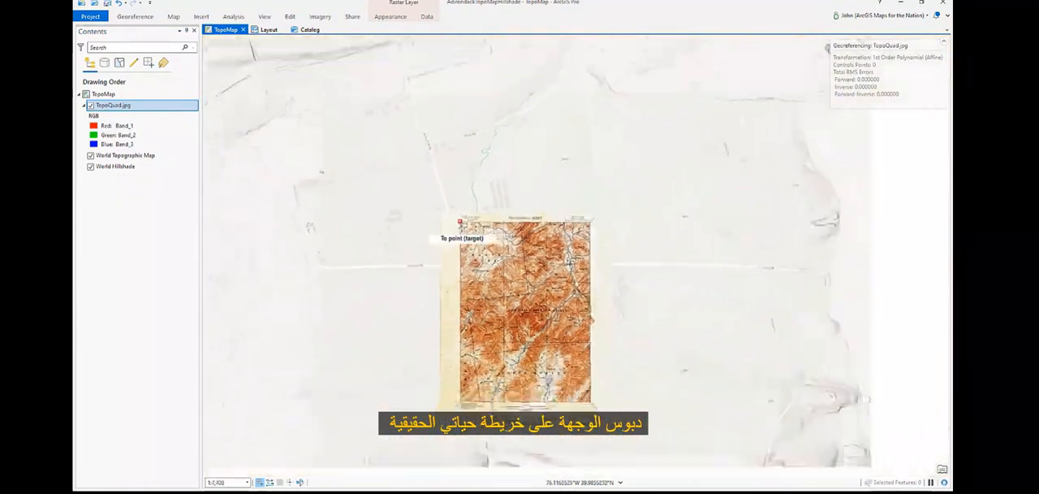
{"action": "scroll", "coordinate": [460, 228], "scroll_direction": "down", "scroll_amount": 15}
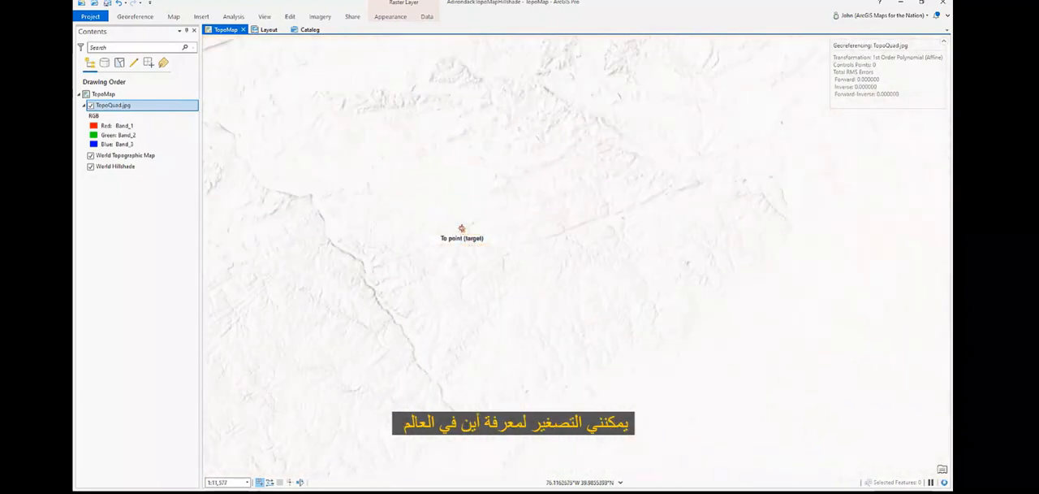
{"action": "scroll", "coordinate": [461, 229], "scroll_direction": "down", "scroll_amount": 5}
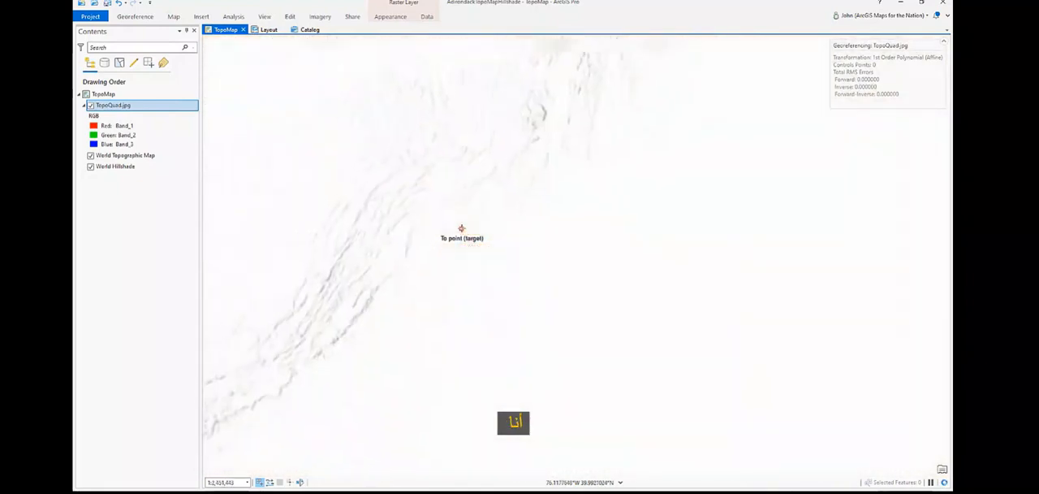
{"action": "scroll", "coordinate": [503, 102], "scroll_direction": "up", "scroll_amount": 6}
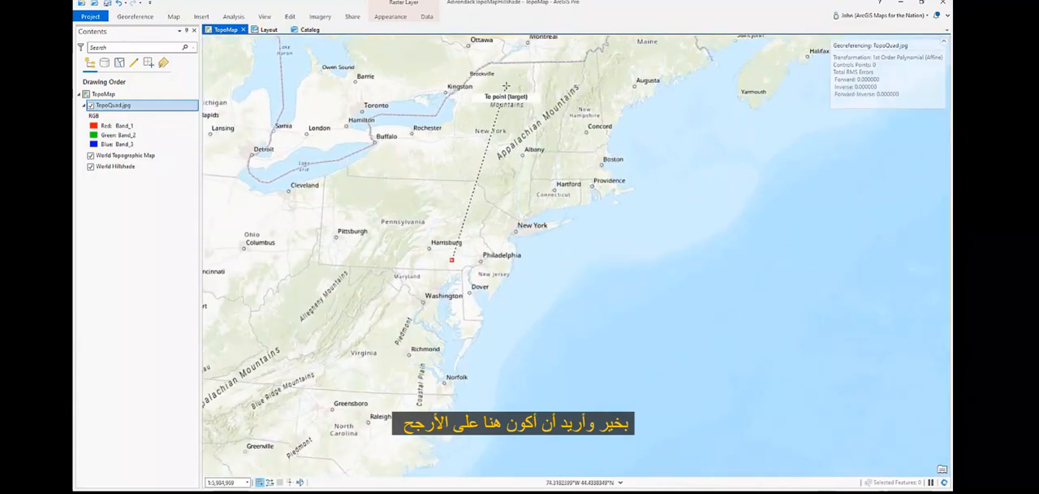
{"action": "scroll", "coordinate": [505, 89], "scroll_direction": "up", "scroll_amount": 2}
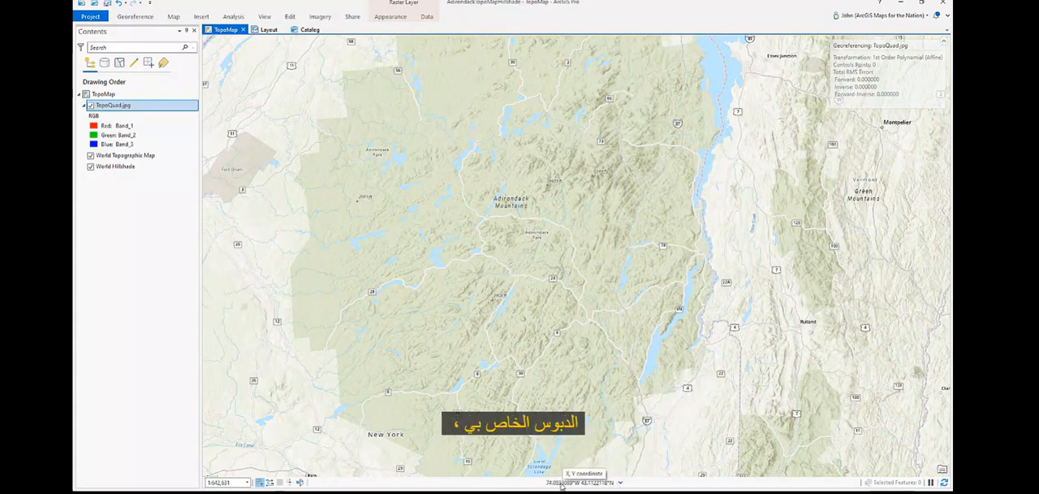
{"action": "left_click", "coordinate": [621, 482]}
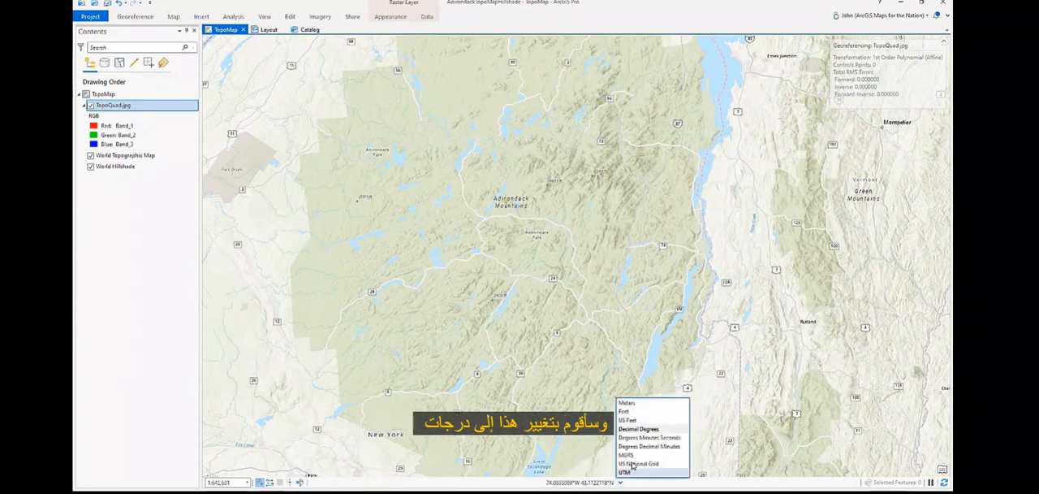
{"action": "left_click", "coordinate": [642, 438]}
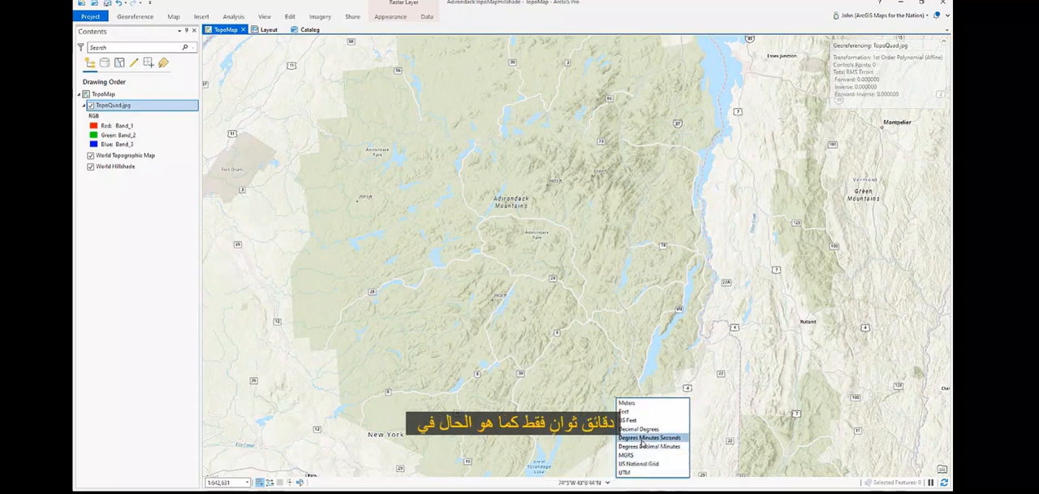
{"action": "left_click", "coordinate": [583, 424]}
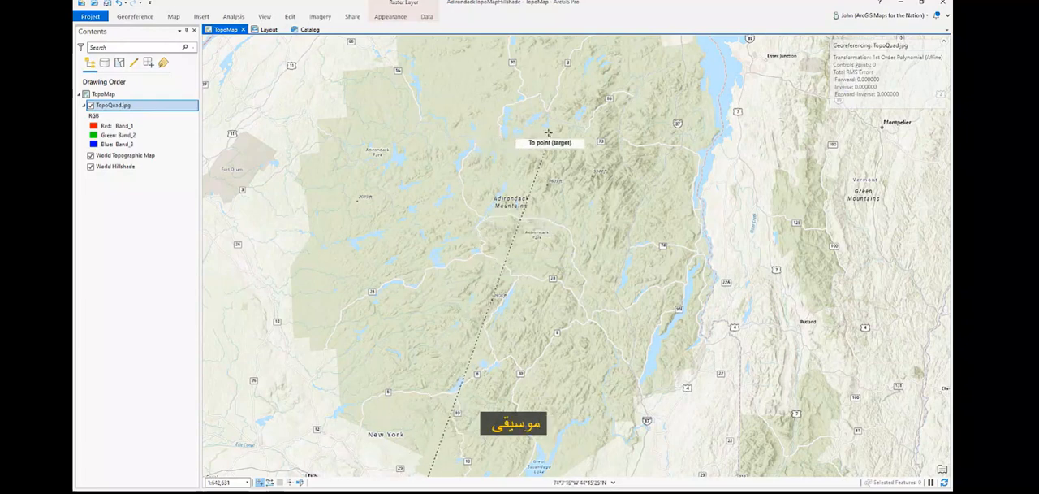
Step: Place the first control point's target on the basemap at 74°W 44°15'N
{"action": "scroll", "coordinate": [558, 130], "scroll_direction": "up", "scroll_amount": 5}
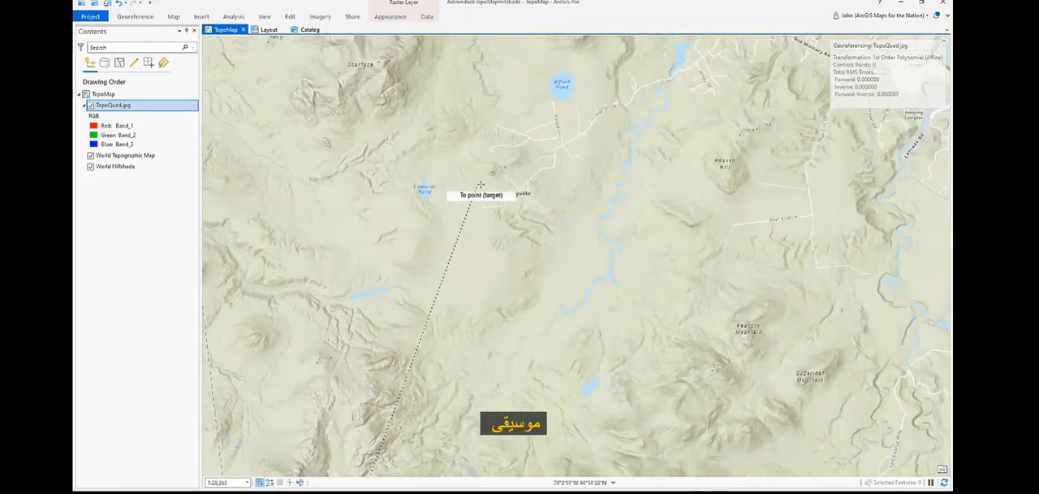
{"action": "scroll", "coordinate": [706, 121], "scroll_direction": "up", "scroll_amount": 3}
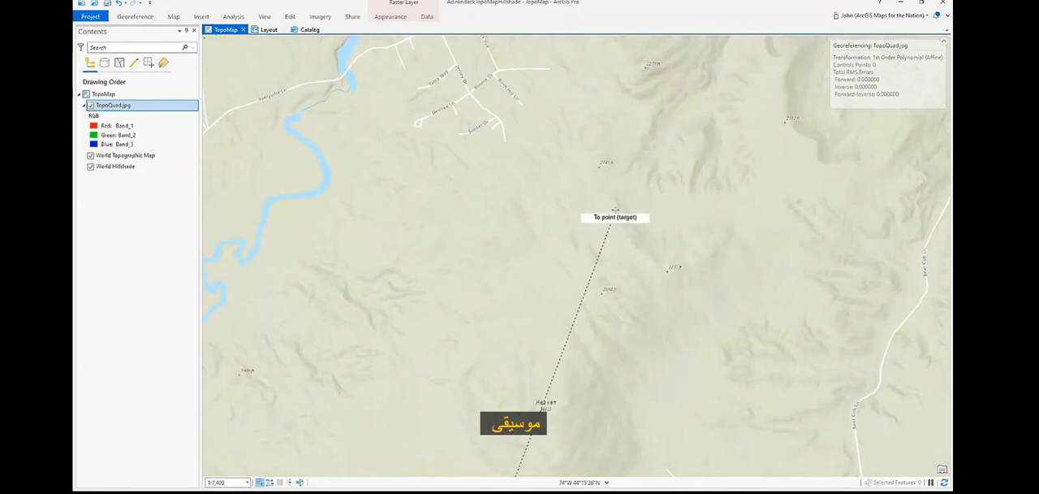
{"action": "left_click", "coordinate": [615, 401]}
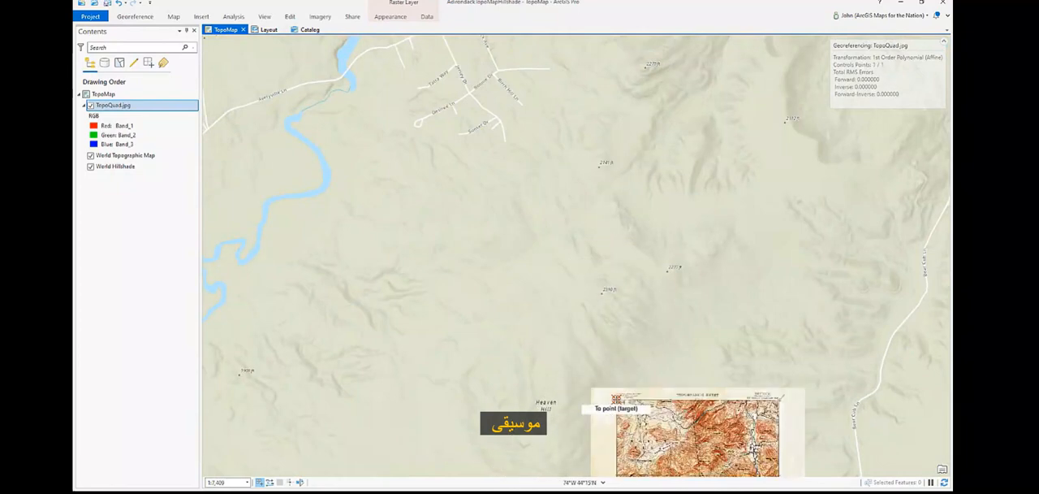
Step: Place the second control point's source on the scanned quad's southeast corner, labelled 73°45' and 44°00'
{"action": "scroll", "coordinate": [527, 166], "scroll_direction": "down", "scroll_amount": 1}
{"action": "scroll", "coordinate": [527, 166], "scroll_direction": "down", "scroll_amount": 2}
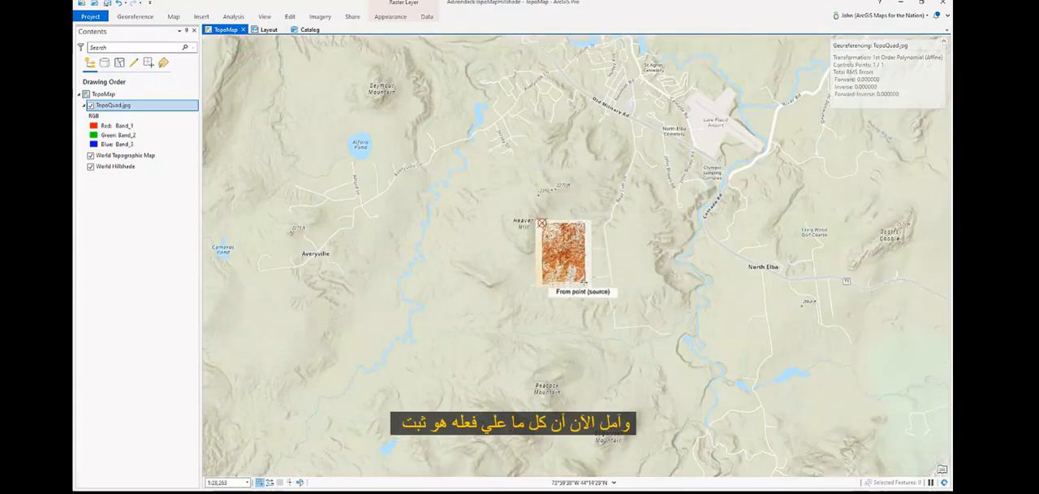
{"action": "scroll", "coordinate": [590, 277], "scroll_direction": "up", "scroll_amount": 2}
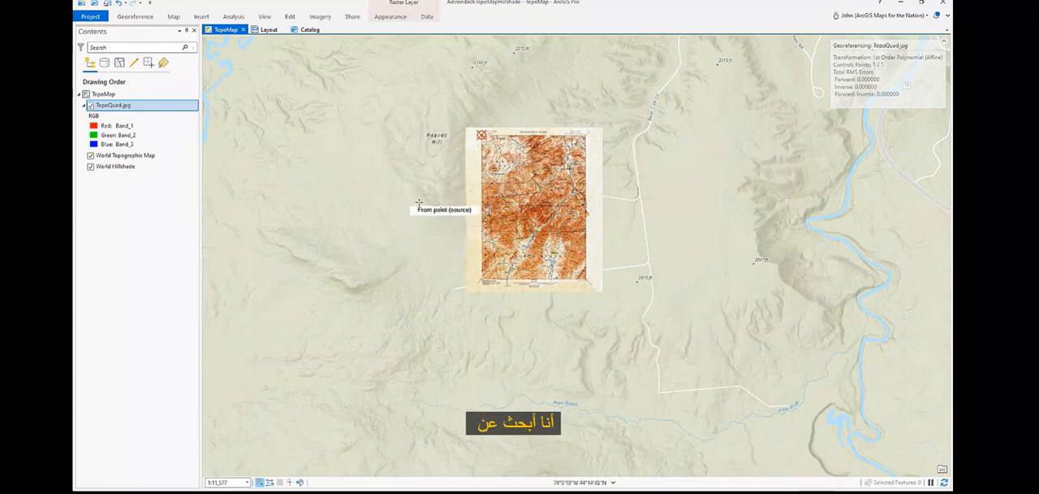
{"action": "scroll", "coordinate": [568, 280], "scroll_direction": "up", "scroll_amount": 3}
{"action": "scroll", "coordinate": [573, 275], "scroll_direction": "up", "scroll_amount": 5}
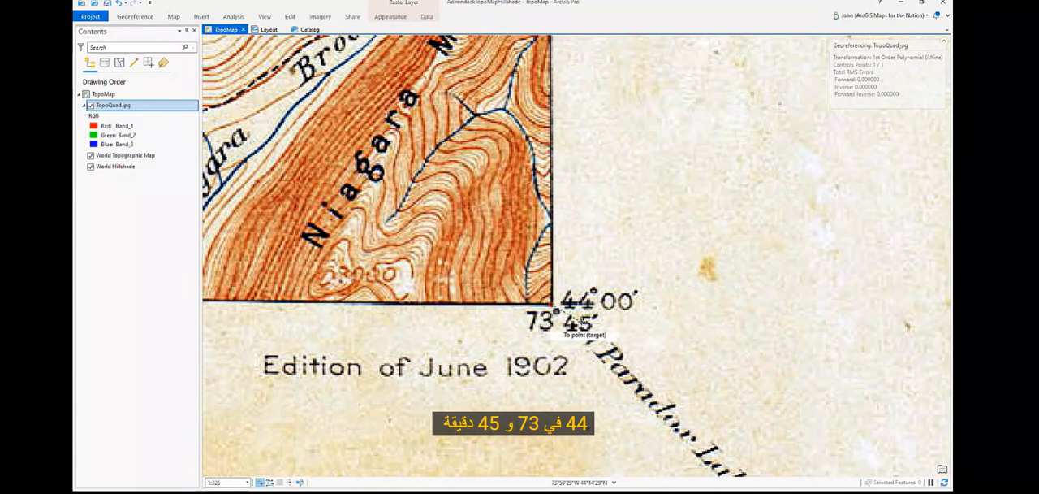
Step: Place the second control point's target on the basemap at 73°45'W 44°N
{"action": "scroll", "coordinate": [555, 309], "scroll_direction": "down", "scroll_amount": 10}
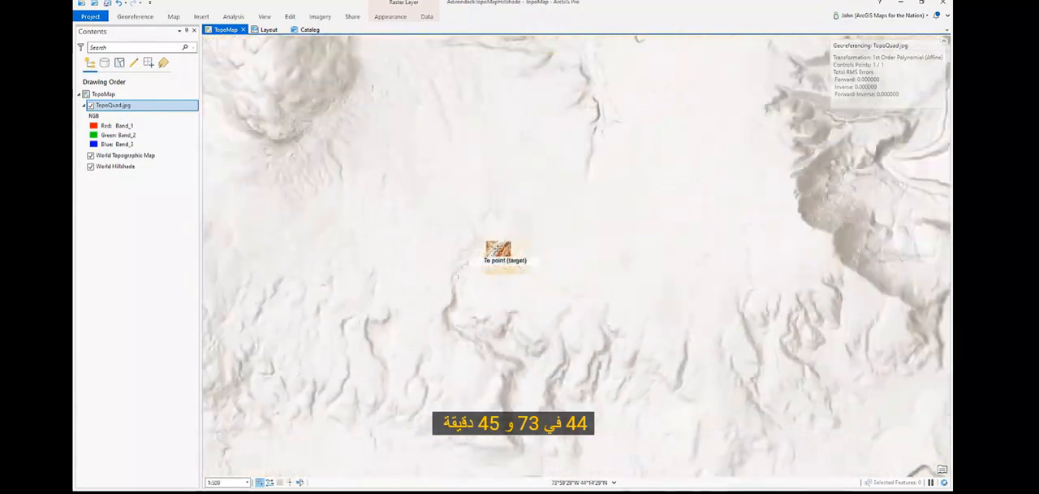
{"action": "scroll", "coordinate": [504, 252], "scroll_direction": "down", "scroll_amount": 5}
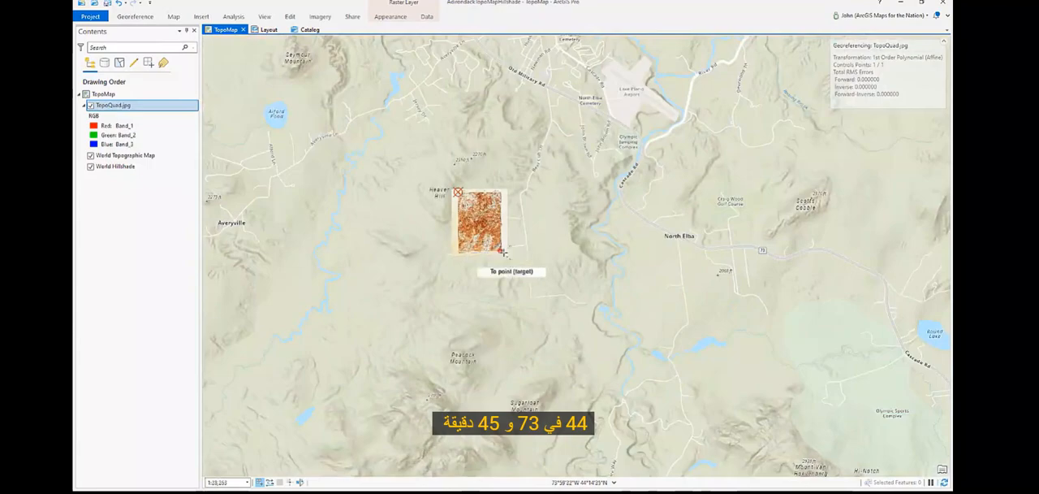
{"action": "scroll", "coordinate": [503, 268], "scroll_direction": "down", "scroll_amount": 6}
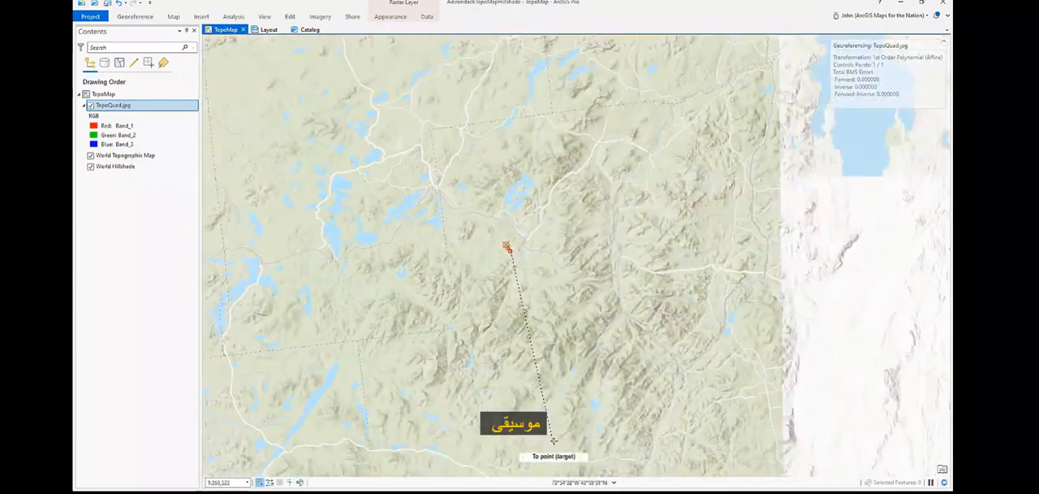
{"action": "scroll", "coordinate": [553, 431], "scroll_direction": "up", "scroll_amount": 6}
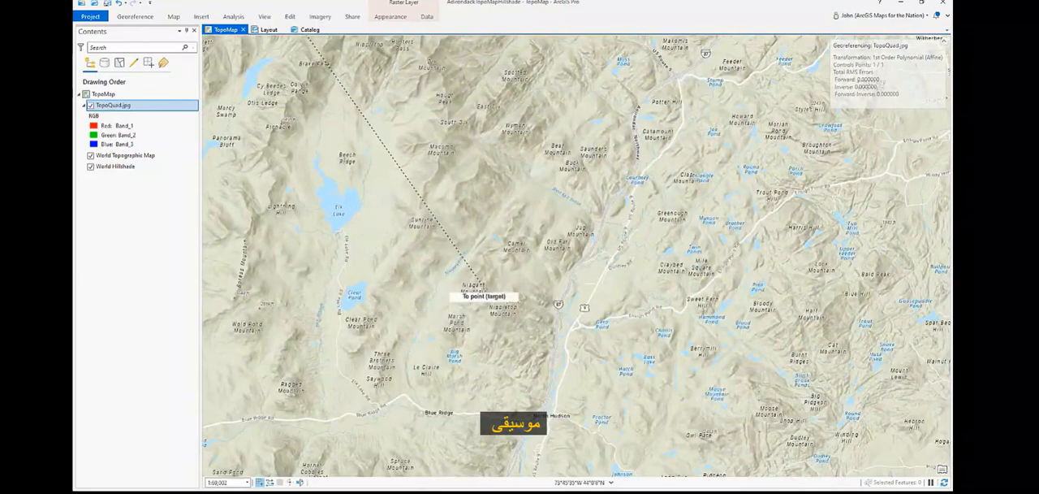
{"action": "scroll", "coordinate": [496, 306], "scroll_direction": "up", "scroll_amount": 5}
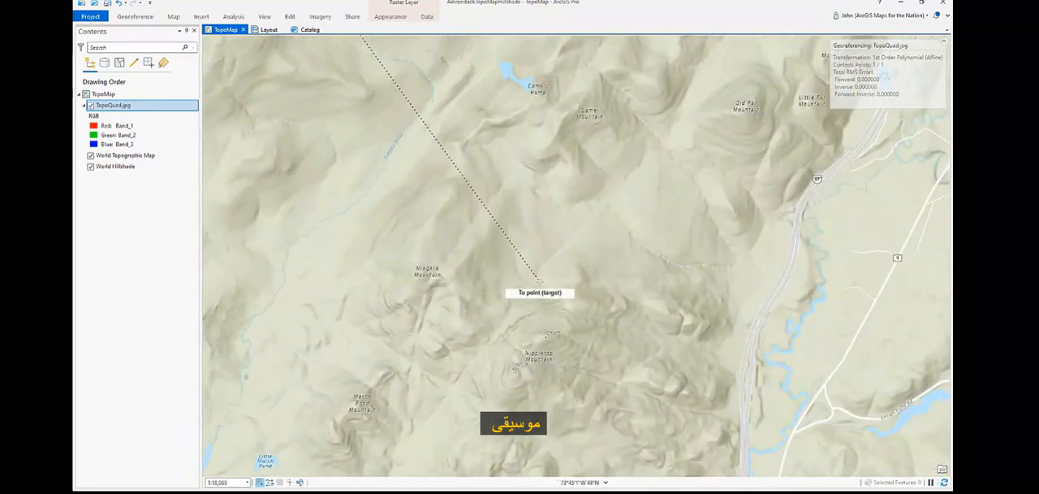
{"action": "left_click", "coordinate": [540, 282]}
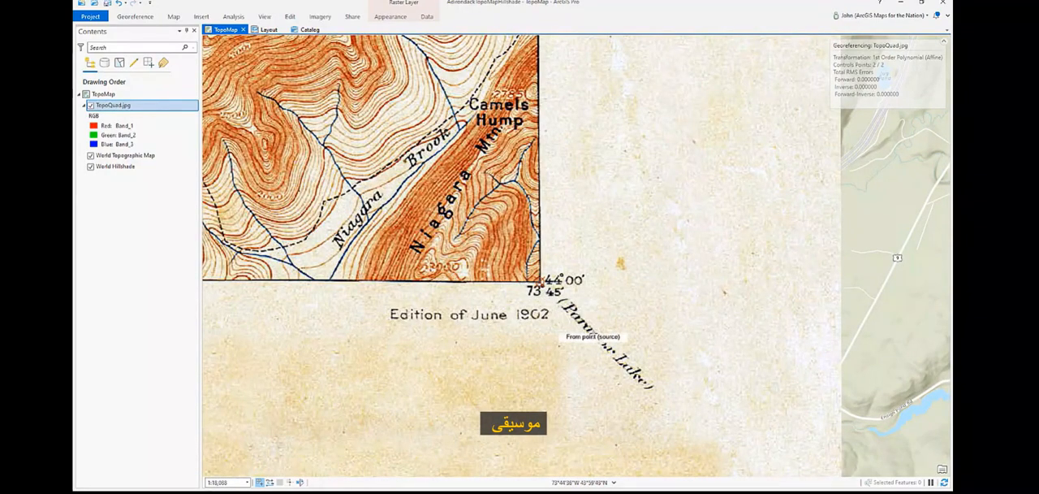
Step: Examine how the georeferenced quad sits on the surrounding basemap at several scales
{"action": "scroll", "coordinate": [625, 336], "scroll_direction": "down", "scroll_amount": 8}
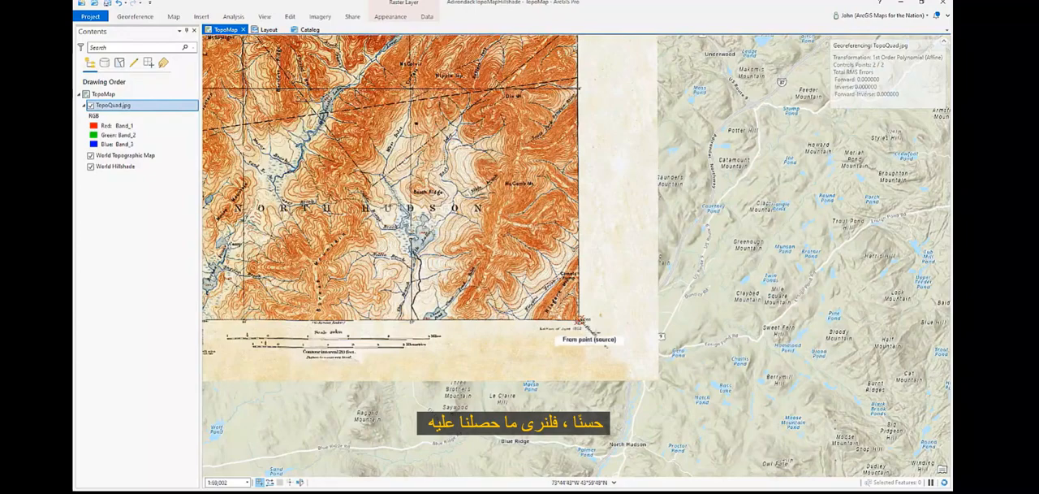
{"action": "scroll", "coordinate": [693, 369], "scroll_direction": "down", "scroll_amount": 2}
{"action": "scroll", "coordinate": [577, 249], "scroll_direction": "up", "scroll_amount": 2}
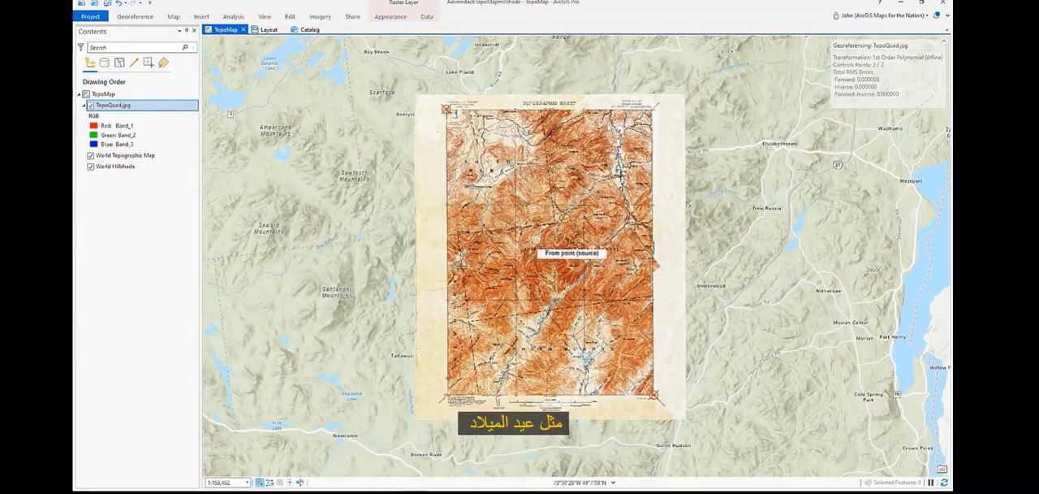
{"action": "scroll", "coordinate": [573, 258], "scroll_direction": "up", "scroll_amount": 2}
{"action": "scroll", "coordinate": [572, 250], "scroll_direction": "down", "scroll_amount": 3}
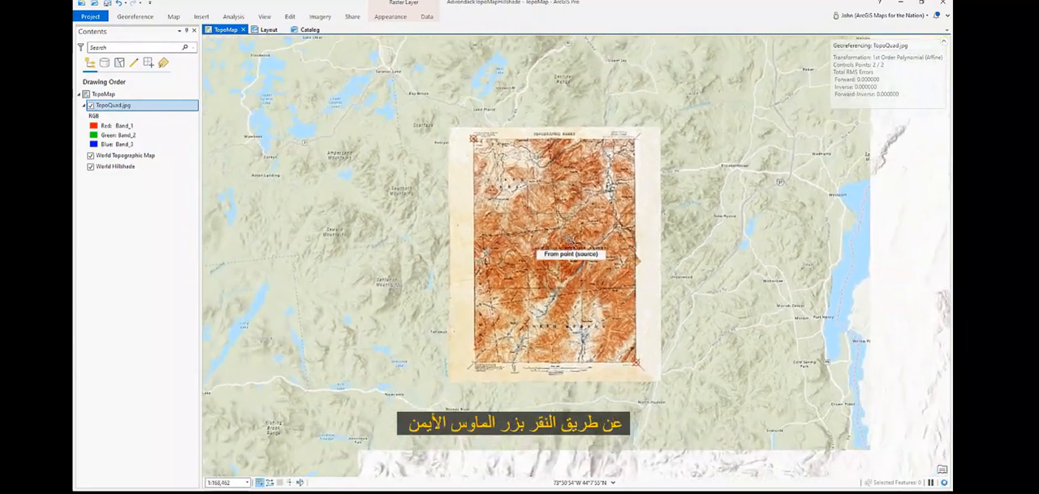
{"action": "scroll", "coordinate": [572, 249], "scroll_direction": "up", "scroll_amount": 3}
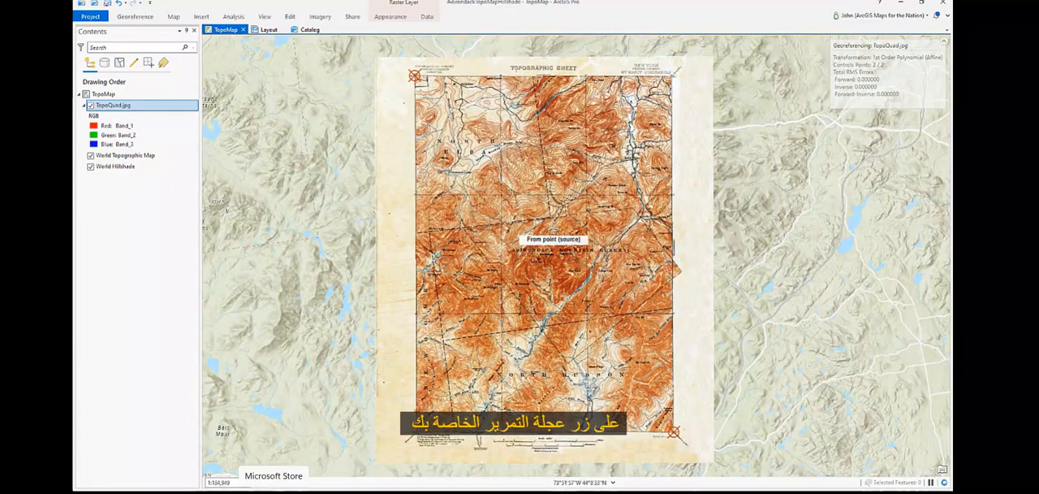
{"action": "mouse_move", "coordinate": [546, 236]}
{"action": "left_mouse_down"}
{"action": "mouse_move", "coordinate": [509, 236]}
{"action": "mouse_move", "coordinate": [541, 236]}
{"action": "mouse_move", "coordinate": [527, 238]}
{"action": "left_mouse_up"}
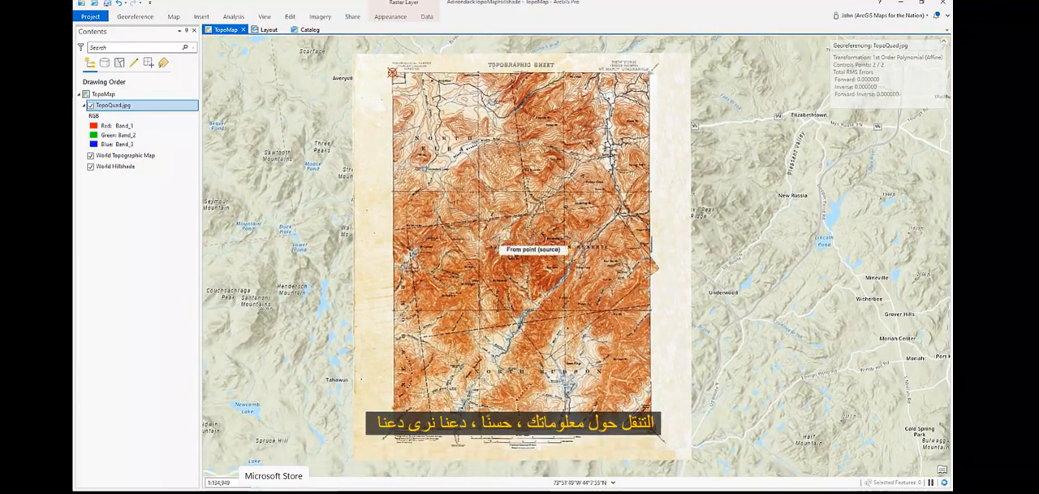
Step: Swipe the TopoQuad.jpg layer to compare its features with the basemap beneath
{"action": "left_click", "coordinate": [184, 112]}
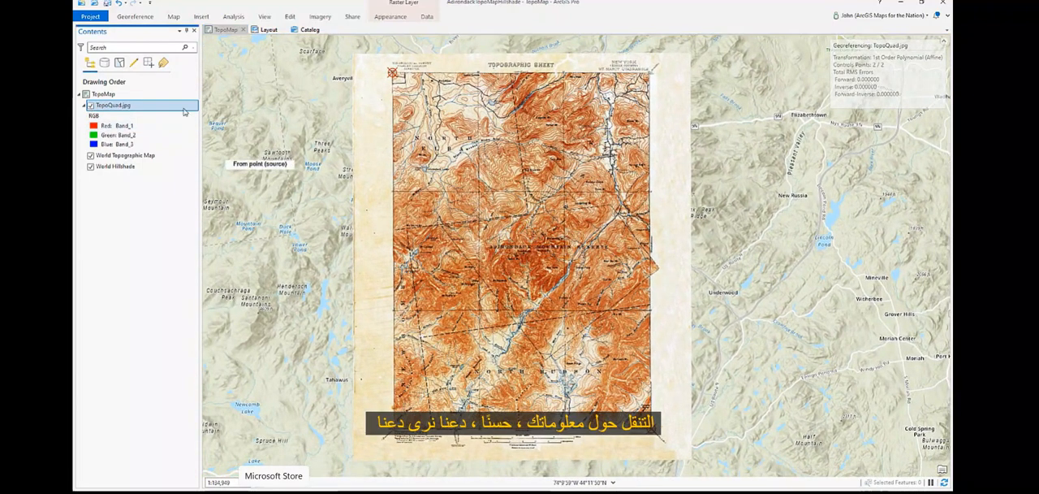
{"action": "left_click", "coordinate": [395, 18]}
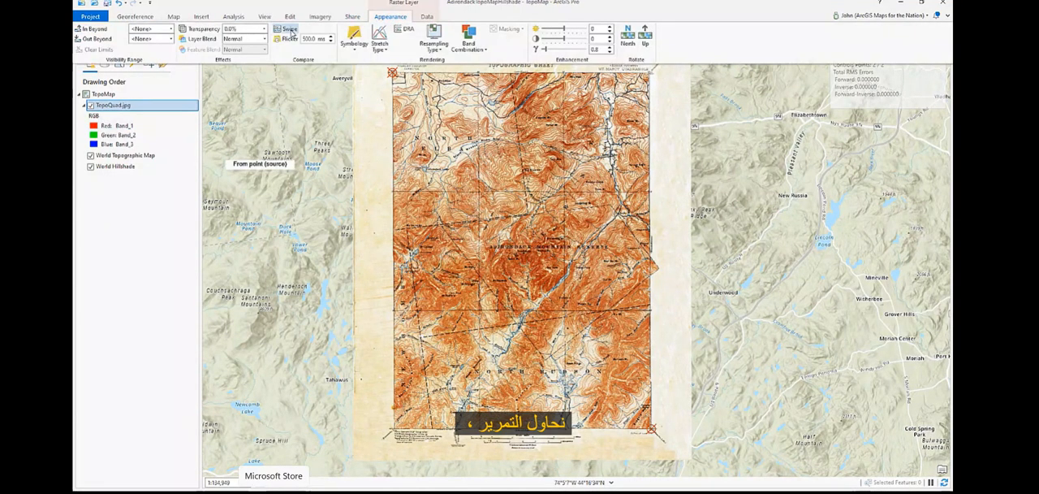
{"action": "left_click_drag", "start_coordinate": [352, 233], "coordinate": [257, 134]}
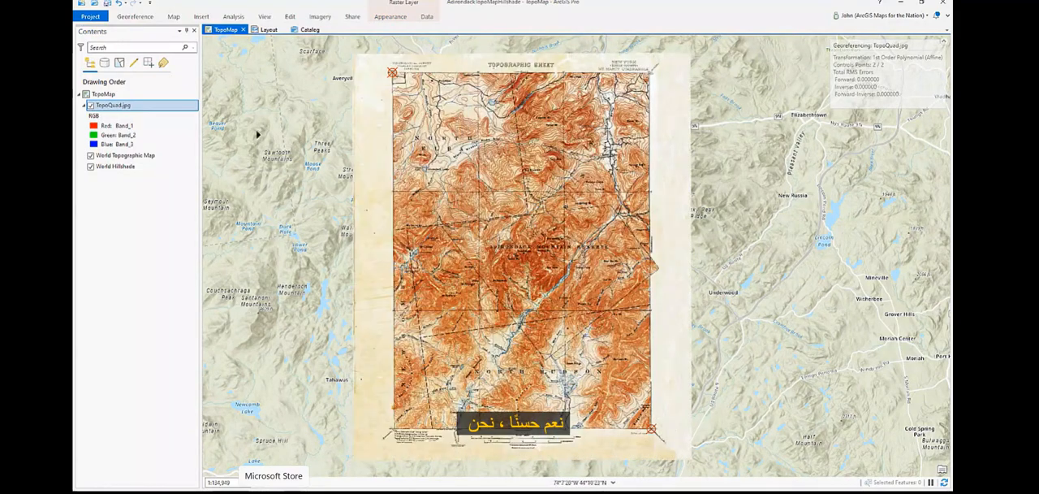
Step: Save the georeferencing of TopoQuad.jpg to the image
{"action": "left_click", "coordinate": [385, 17]}
{"action": "left_click", "coordinate": [135, 17]}
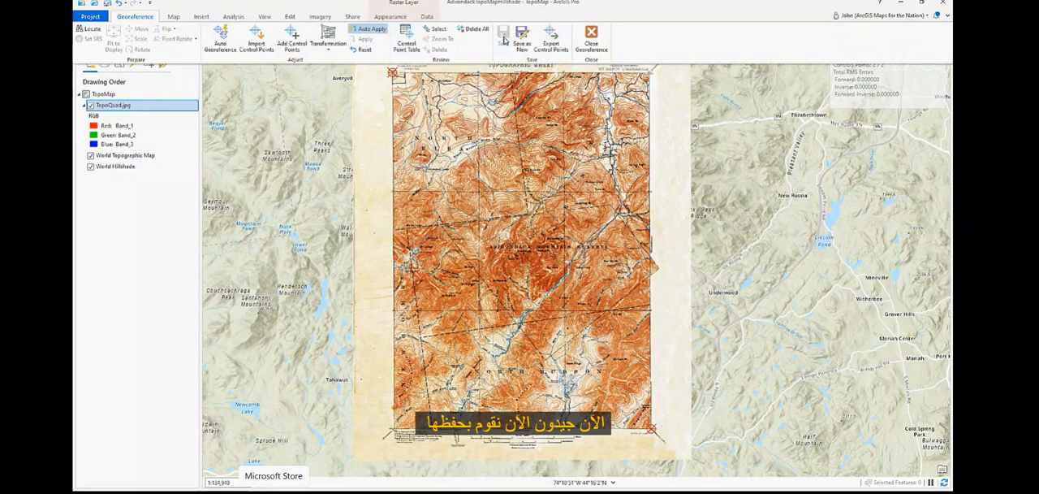
{"action": "left_click", "coordinate": [504, 36]}
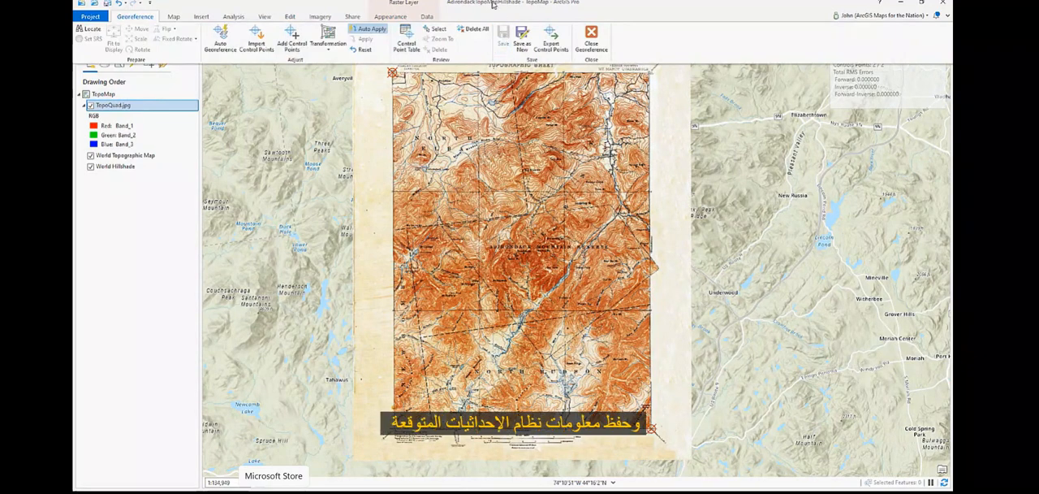
{"action": "left_click", "coordinate": [108, 274]}
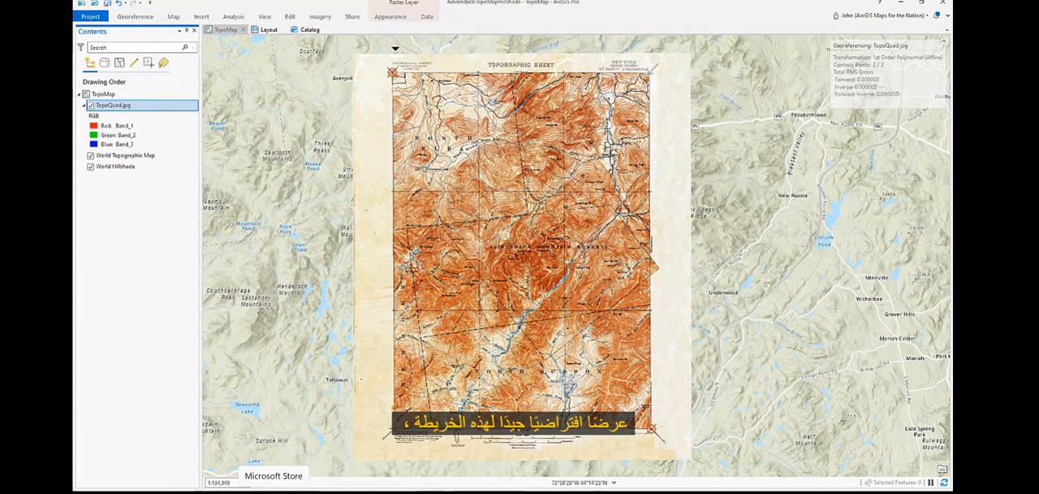
Step: Set the TopoQuad.jpg layer's gamma to 1.0 and its resampling type to Cubic
{"action": "left_click", "coordinate": [390, 17]}
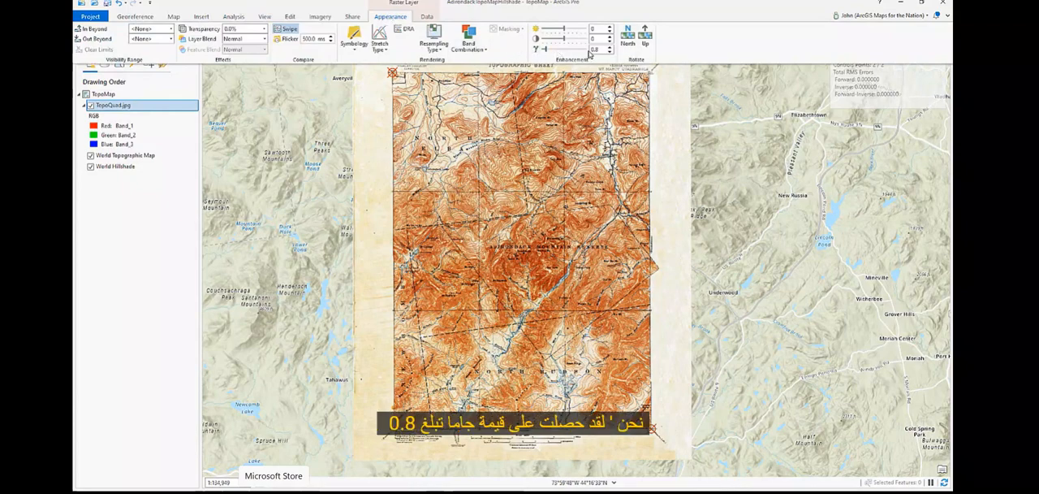
{"action": "left_click", "coordinate": [610, 51]}
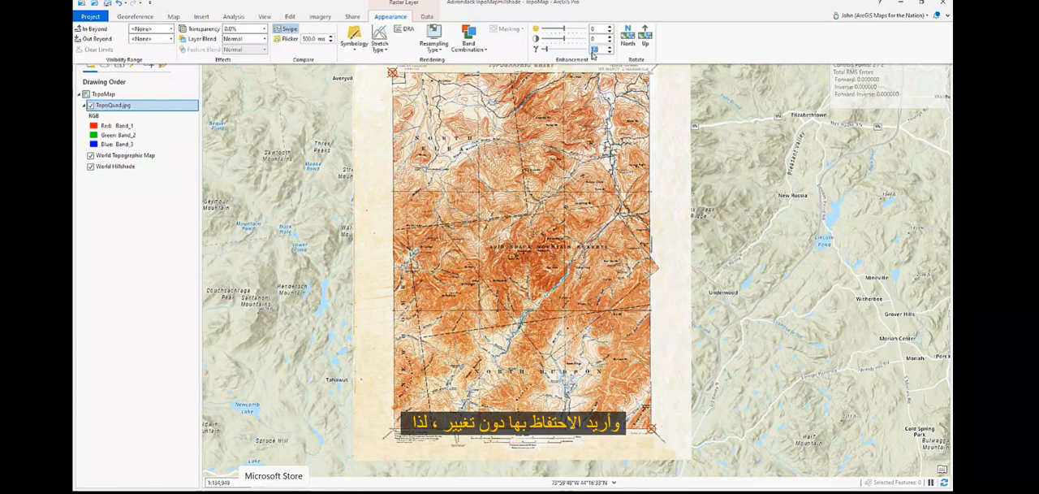
{"action": "left_click", "coordinate": [436, 47]}
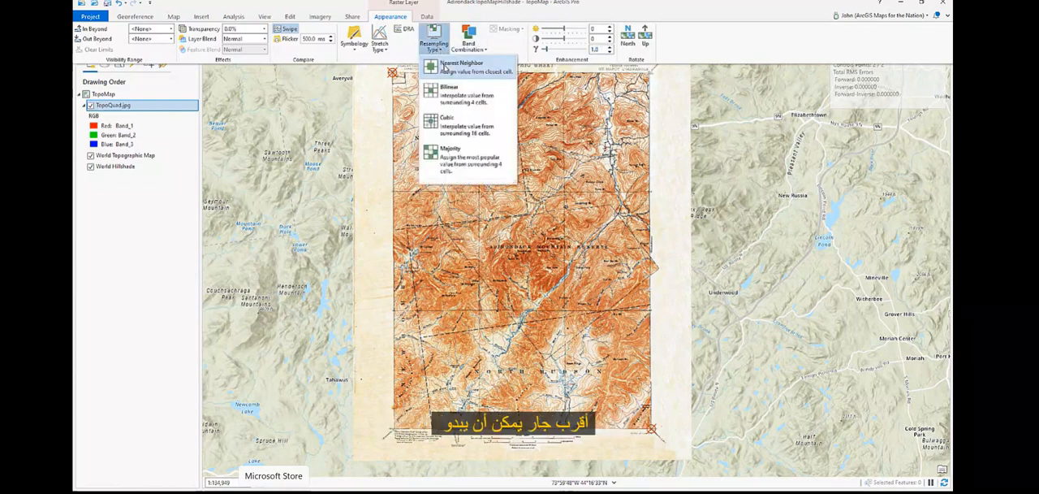
{"action": "left_click", "coordinate": [450, 123]}
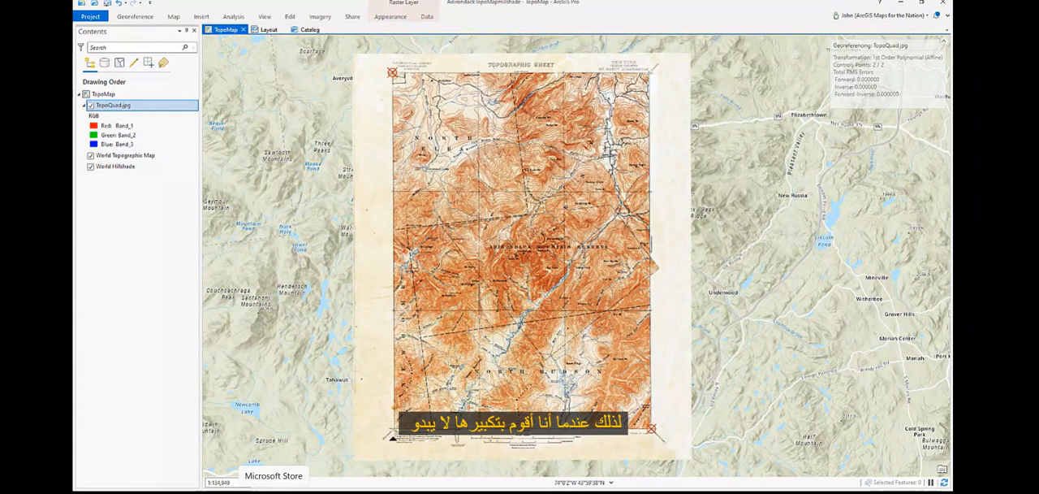
Step: Set the TopoQuad.jpg layer's stretch type to None so the scan keeps its original colours
{"action": "left_click", "coordinate": [393, 16]}
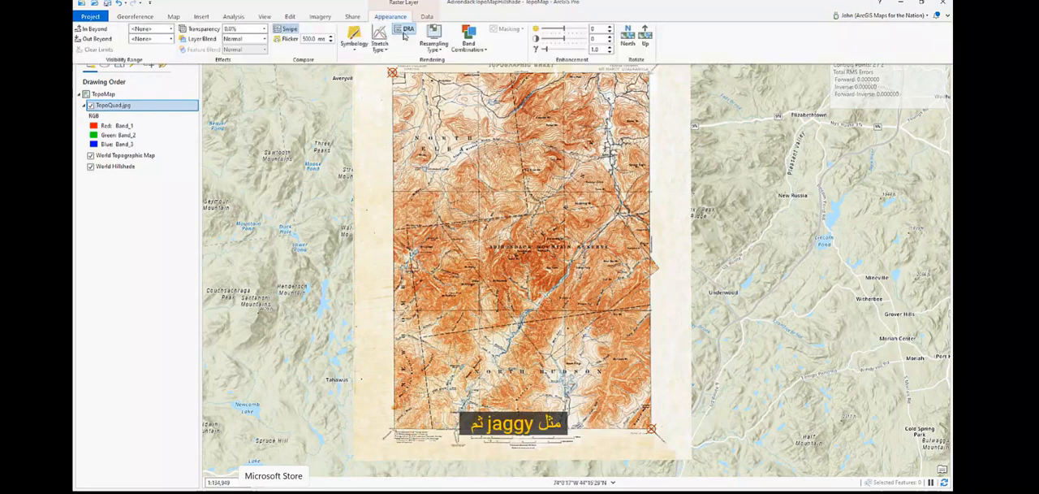
{"action": "left_click", "coordinate": [381, 47]}
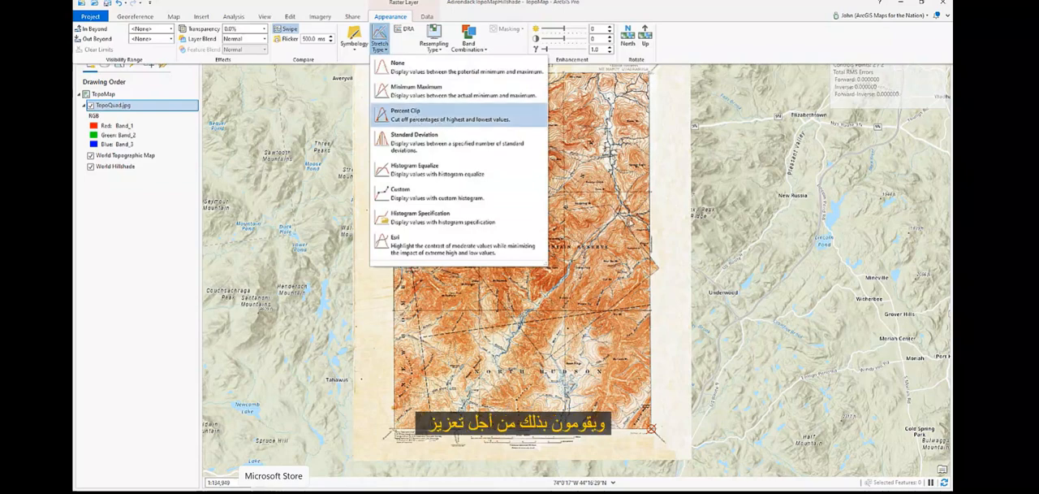
{"action": "left_click", "coordinate": [416, 119]}
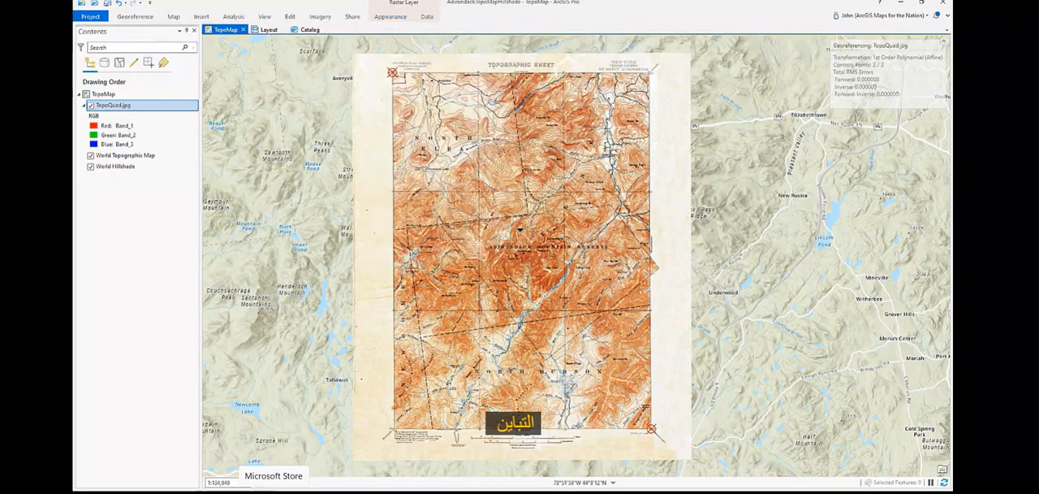
{"action": "left_click", "coordinate": [390, 17]}
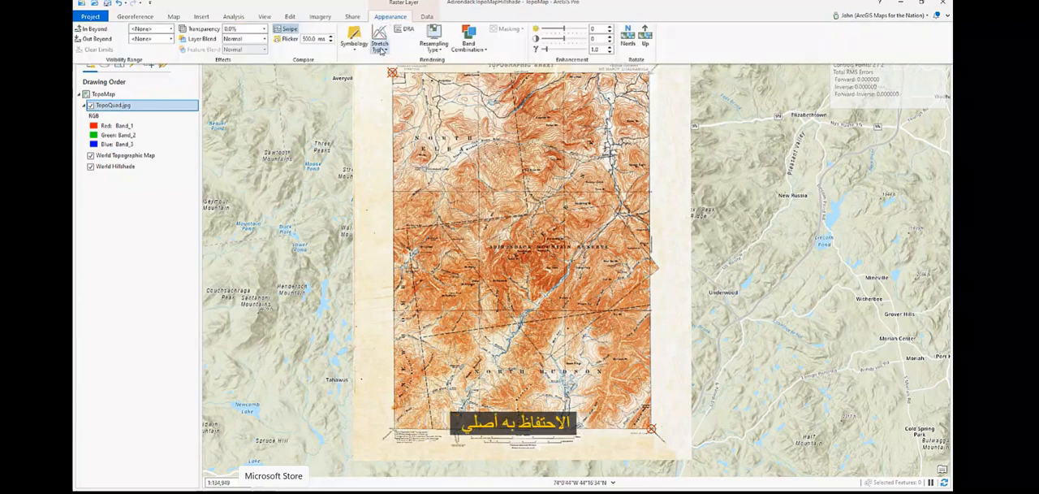
{"action": "left_click", "coordinate": [381, 49]}
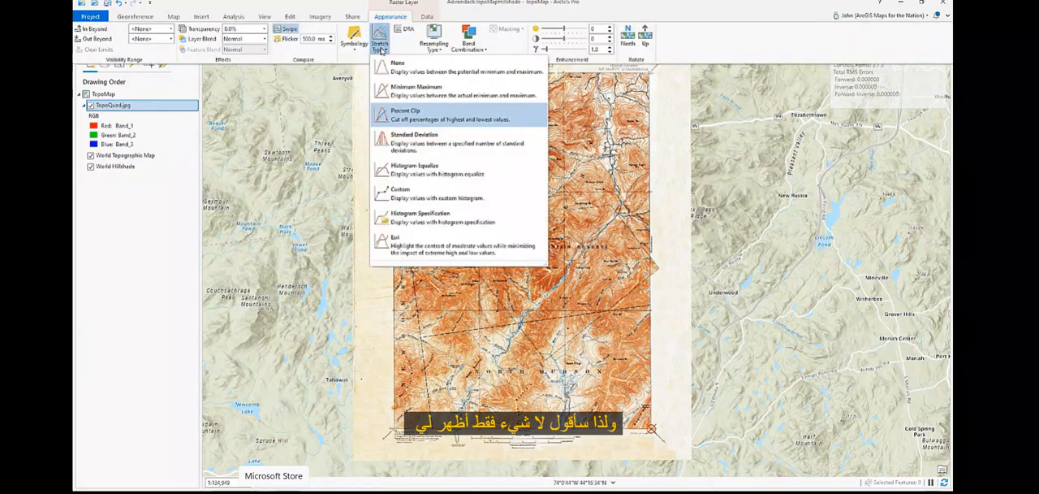
{"action": "left_click", "coordinate": [412, 74]}
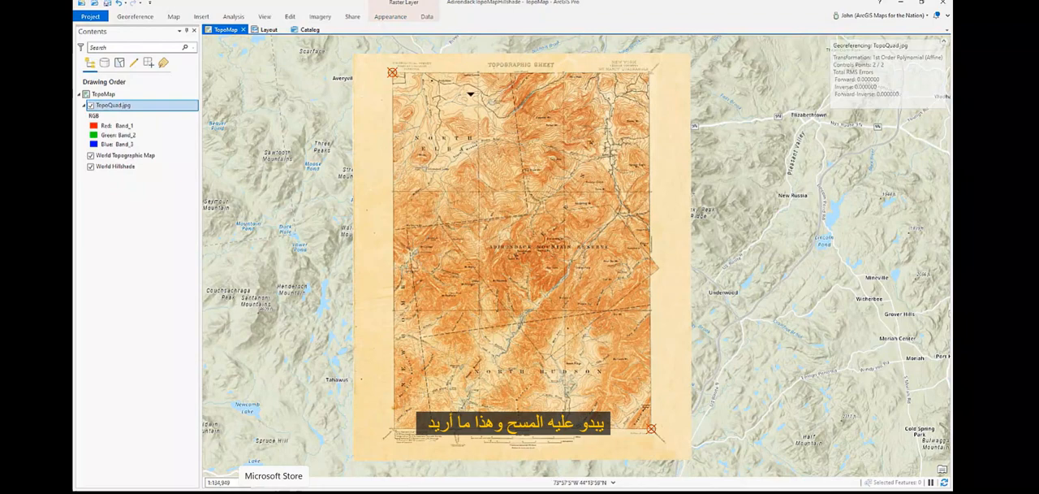
Step: Close the georeferencing session and look over the finished quad on the basemap
{"action": "left_click", "coordinate": [135, 16]}
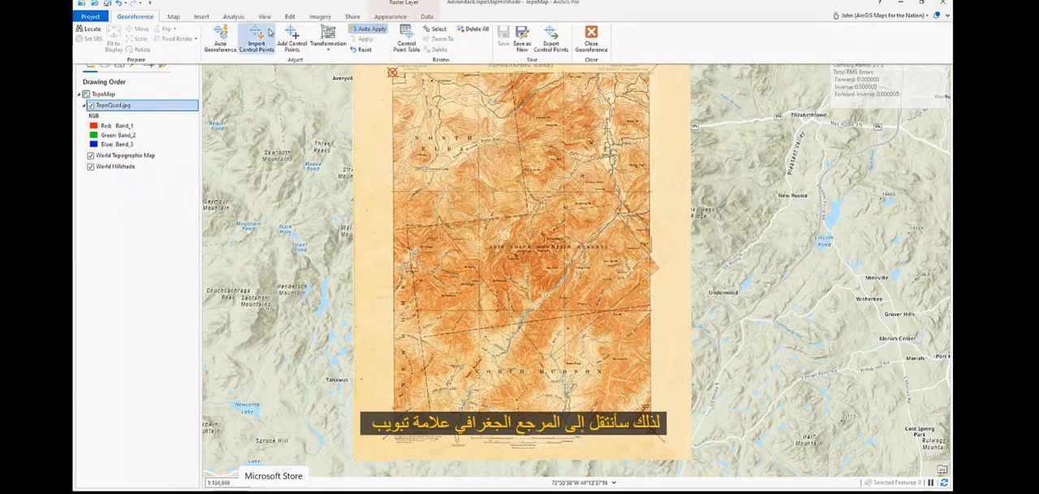
{"action": "left_click", "coordinate": [592, 39]}
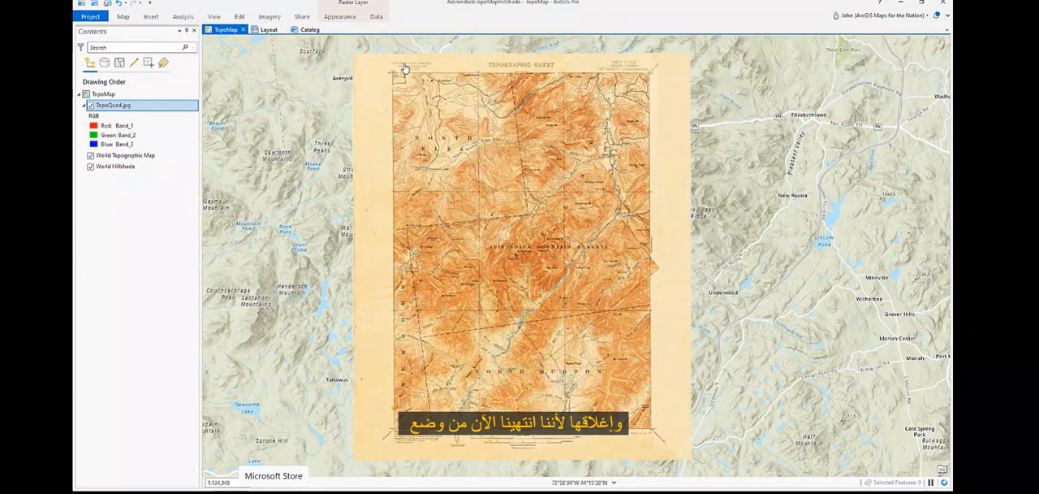
{"action": "scroll", "coordinate": [532, 252], "scroll_direction": "down", "scroll_amount": 3}
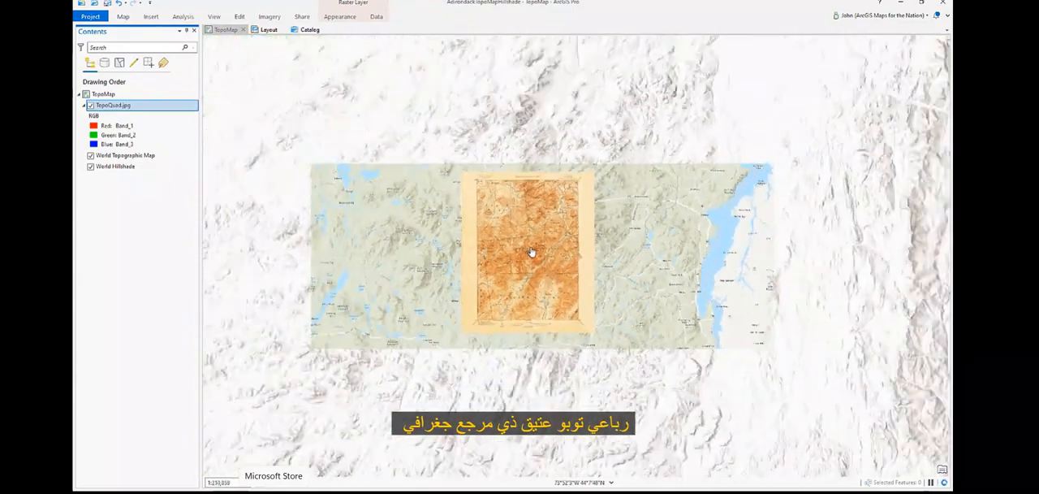
{"action": "scroll", "coordinate": [530, 251], "scroll_direction": "up", "scroll_amount": 3}
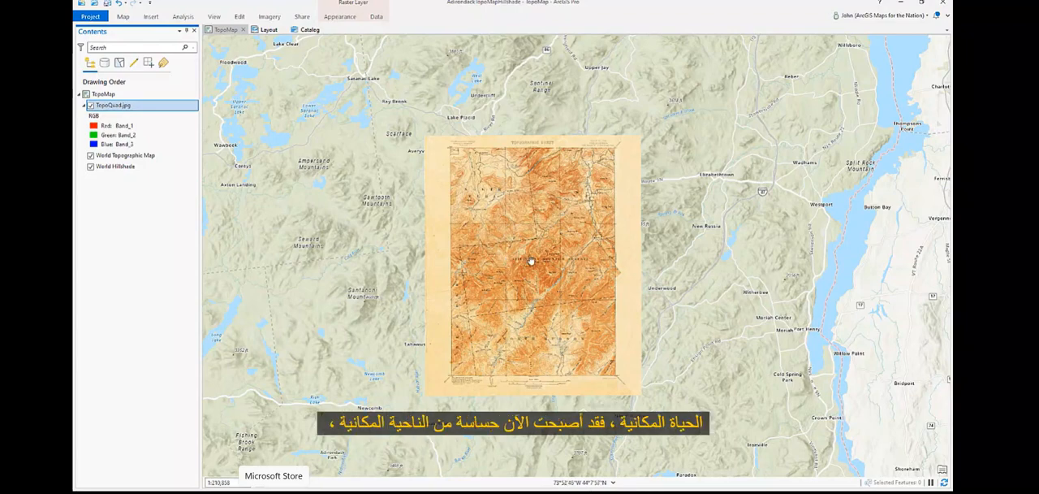
{"action": "scroll", "coordinate": [529, 259], "scroll_direction": "up", "scroll_amount": 2}
{"action": "left_click_drag", "start_coordinate": [549, 288], "coordinate": [553, 271]}
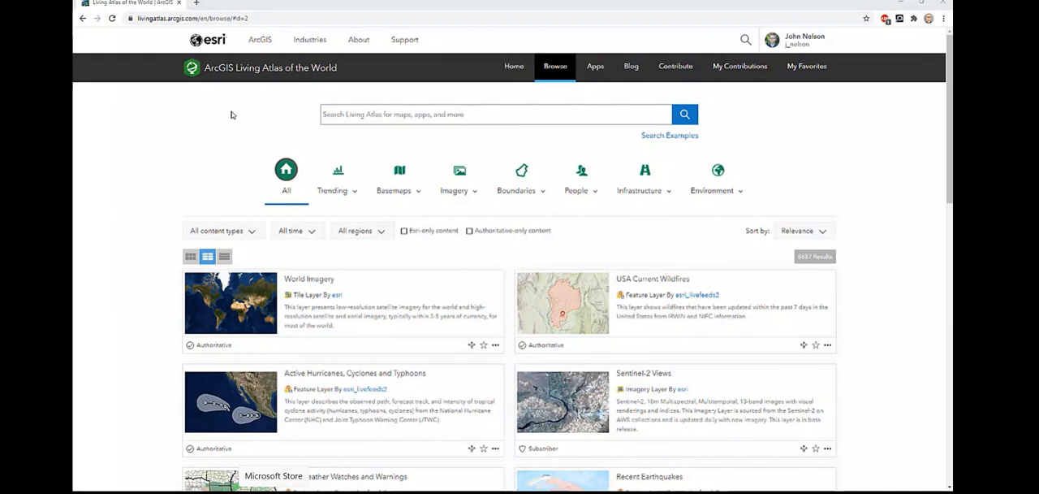
Step: In the ArcGIS Living Atlas website, search for "usgs" and open the USGS Historical Topographic Map Explorer application
{"action": "left_click", "coordinate": [347, 116]}
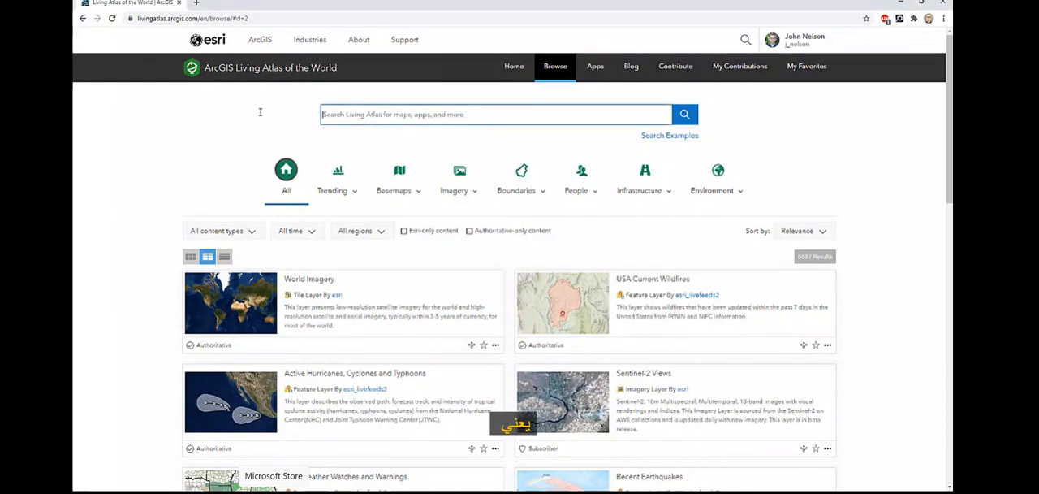
{"action": "type", "text": "usgs"}
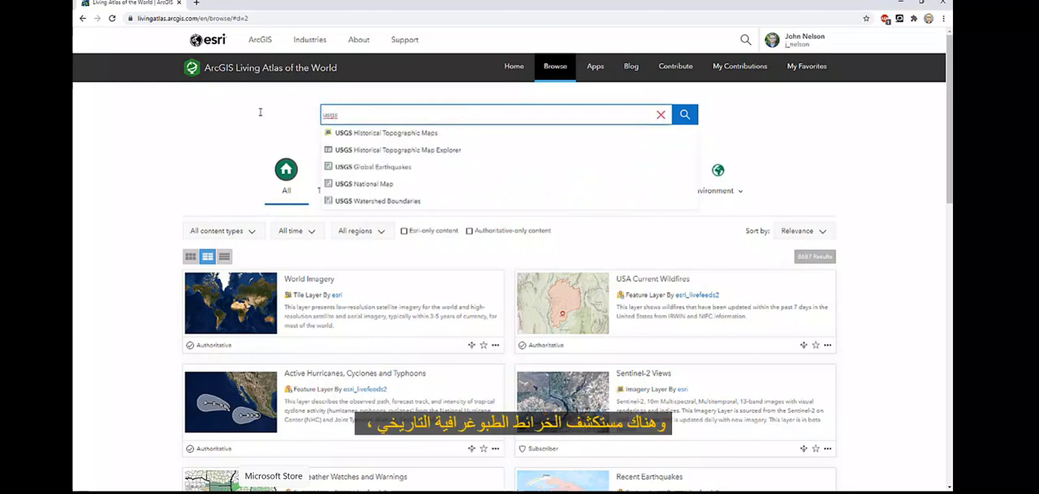
{"action": "left_click", "coordinate": [403, 155]}
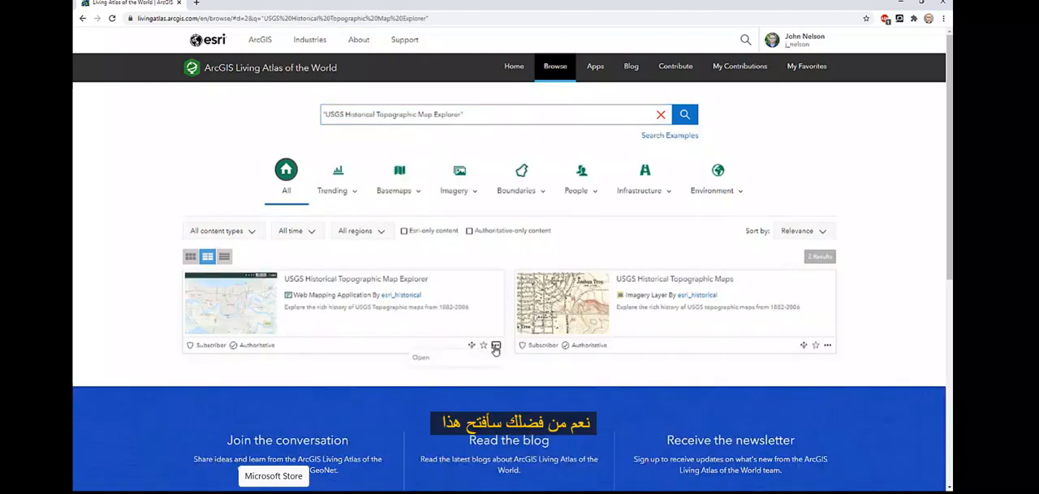
{"action": "left_click", "coordinate": [450, 357]}
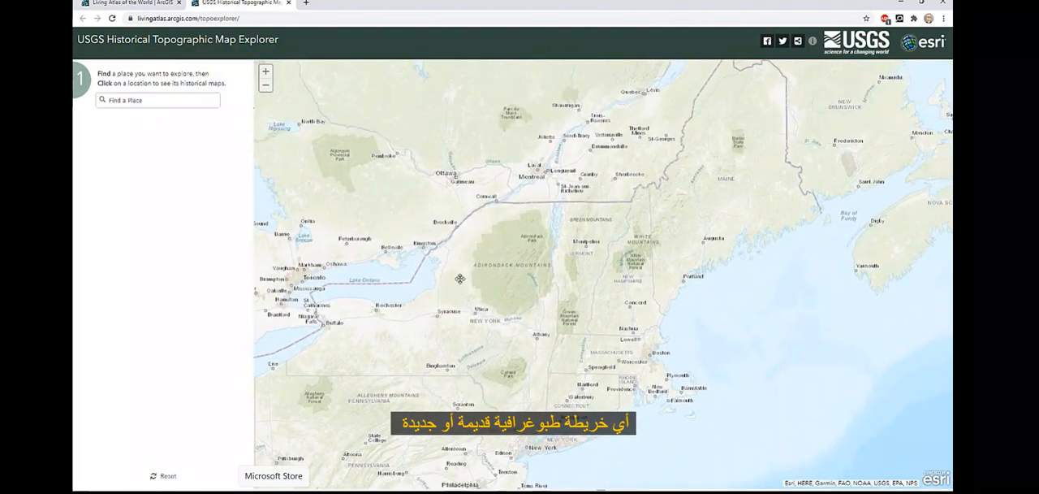
Step: Pick a spot just south of Lake Placid in the Adirondacks and preview its historical maps along the timeline
{"action": "scroll", "coordinate": [534, 249], "scroll_direction": "up", "scroll_amount": 2}
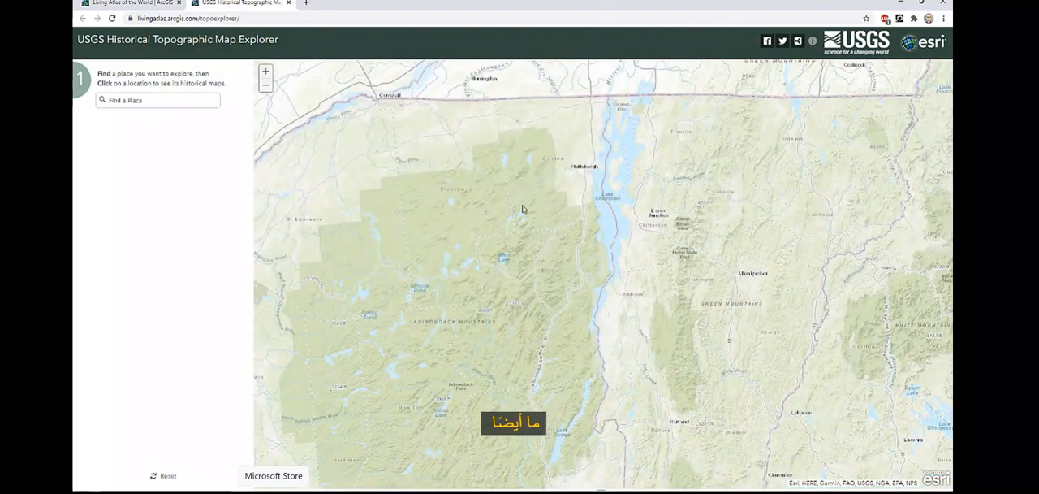
{"action": "scroll", "coordinate": [511, 289], "scroll_direction": "up", "scroll_amount": 1}
{"action": "left_click_drag", "start_coordinate": [500, 305], "coordinate": [547, 274]}
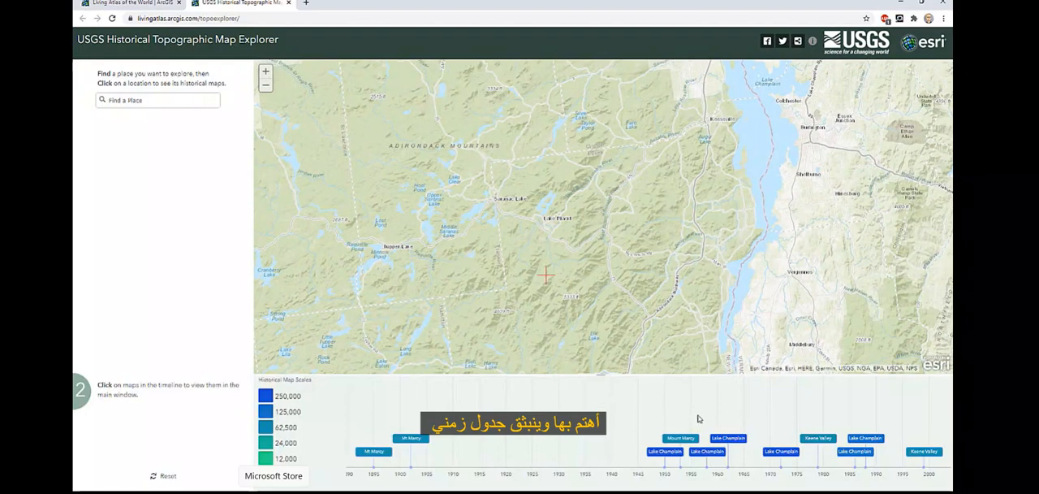
{"action": "mouse_move", "coordinate": [918, 459]}
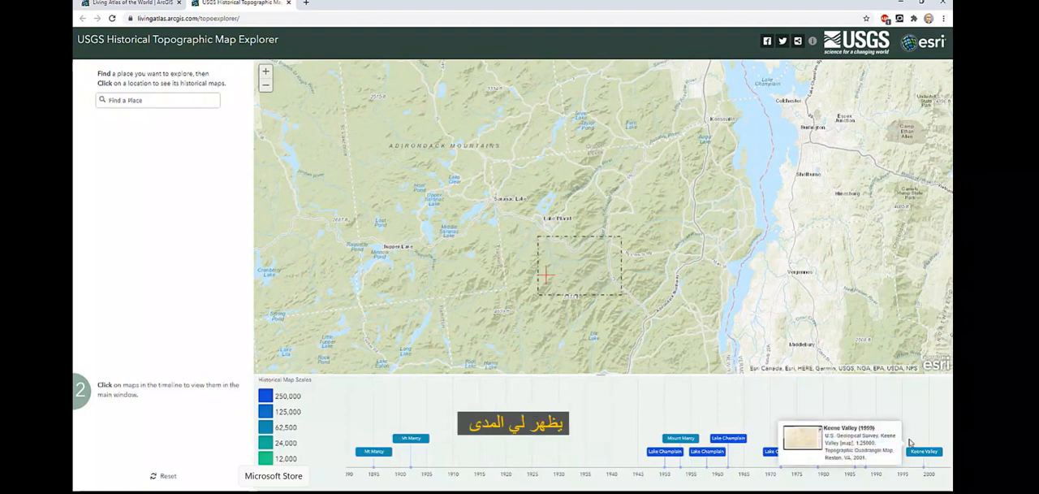
{"action": "mouse_move", "coordinate": [729, 442]}
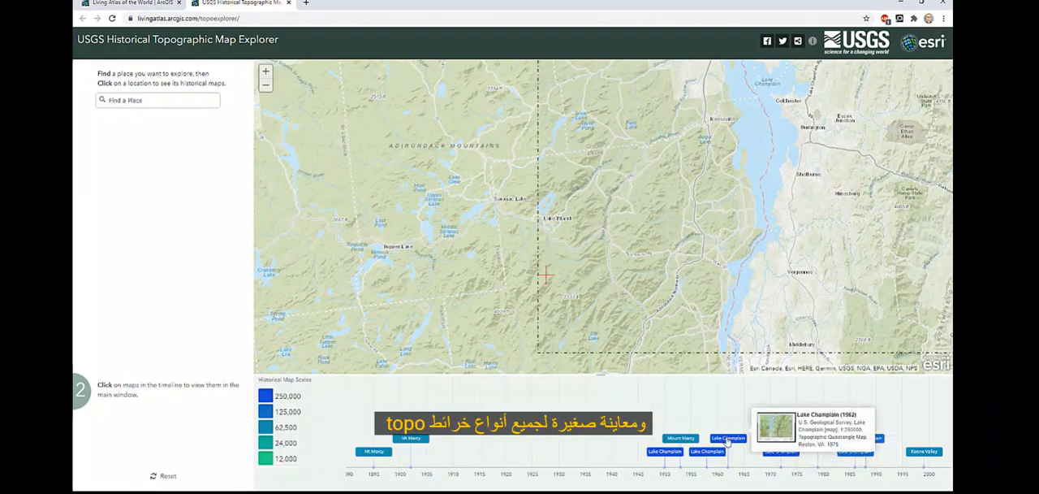
{"action": "mouse_move", "coordinate": [677, 442]}
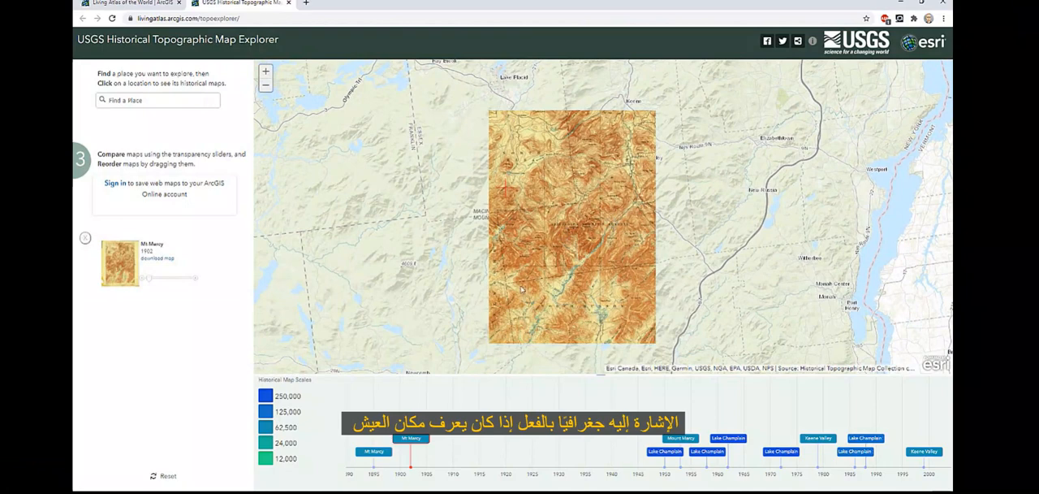
Step: Download the 1902 Mt Marcy map and open the downloaded image
{"action": "left_click", "coordinate": [156, 260]}
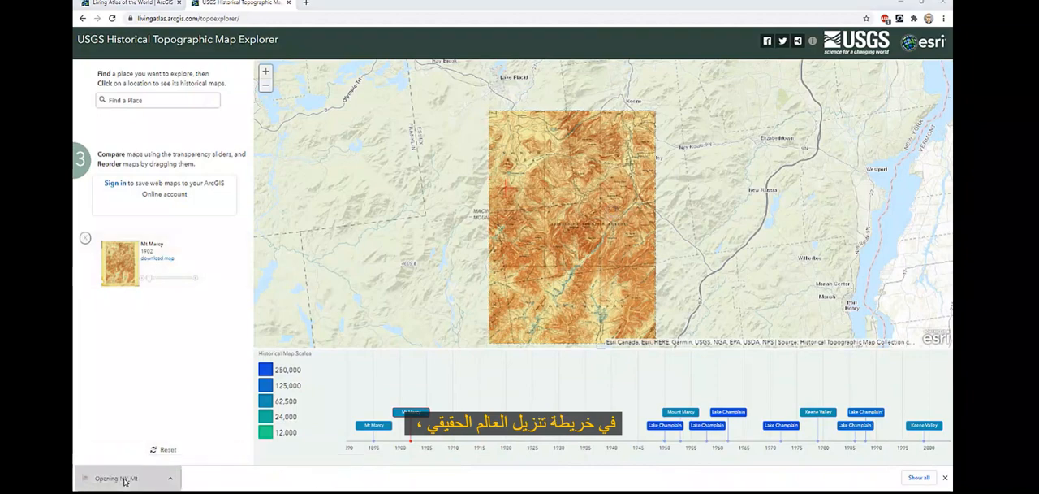
{"action": "left_click", "coordinate": [122, 479]}
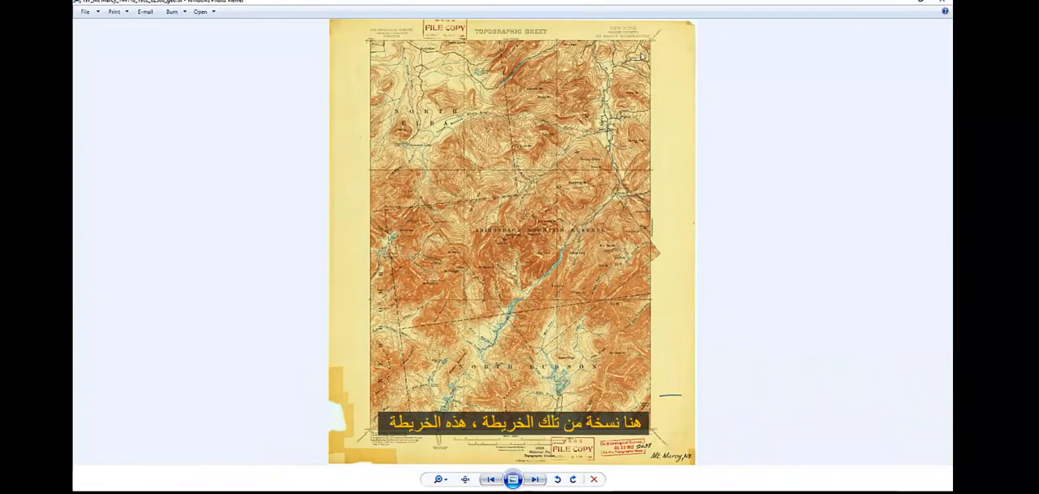